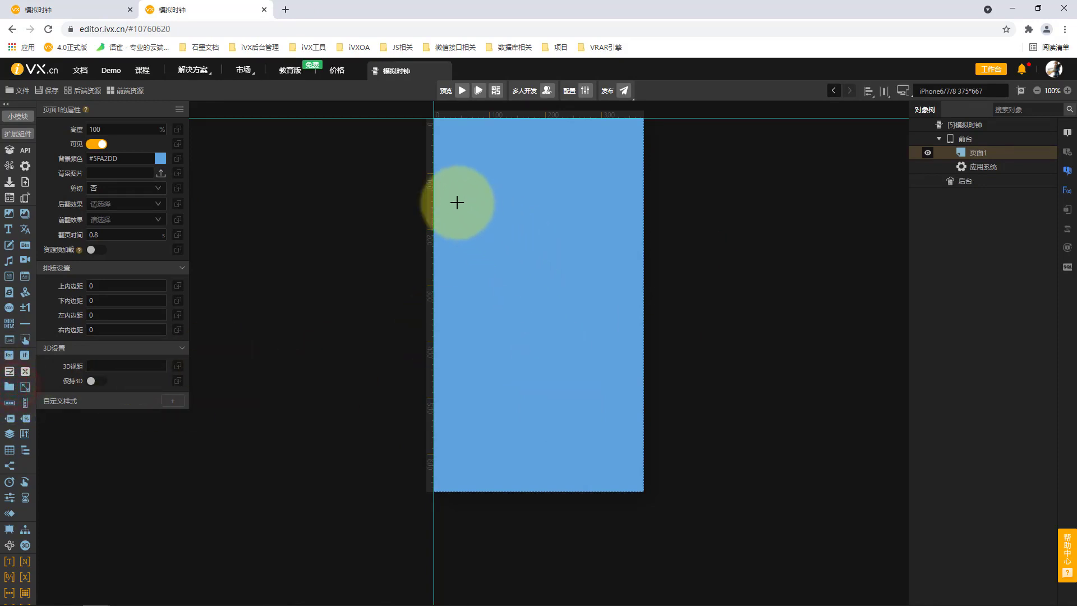
# Draw an object group in the upper half of the blue page and set its width and height to 300 px.
pyautogui.moveTo(457, 202); pyautogui.dragTo(622, 375)
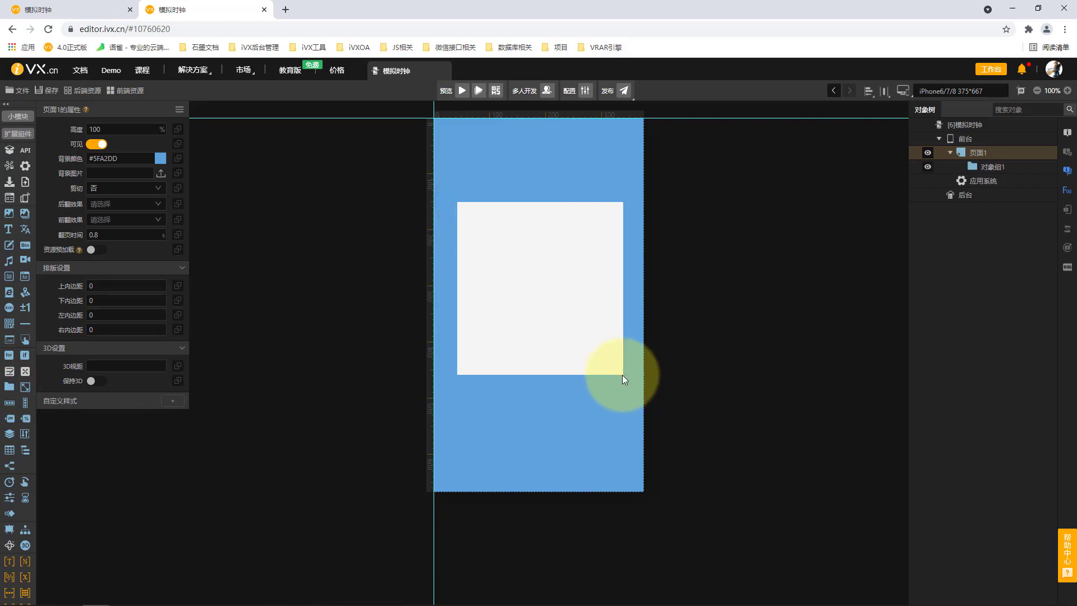
pyautogui.click(573, 335)
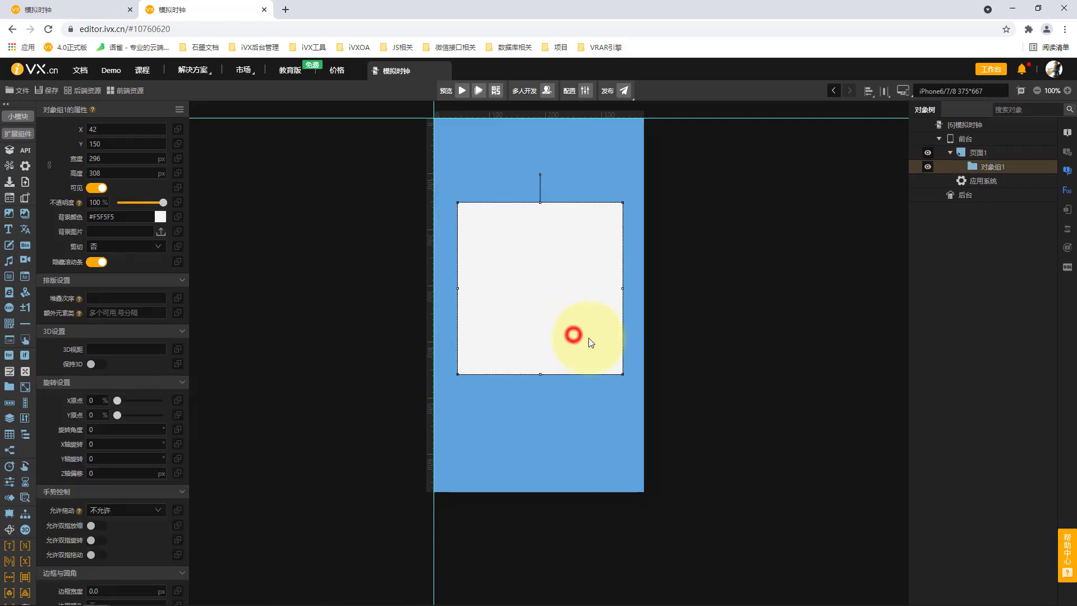
pyautogui.click(122, 162)
pyautogui.write('300')
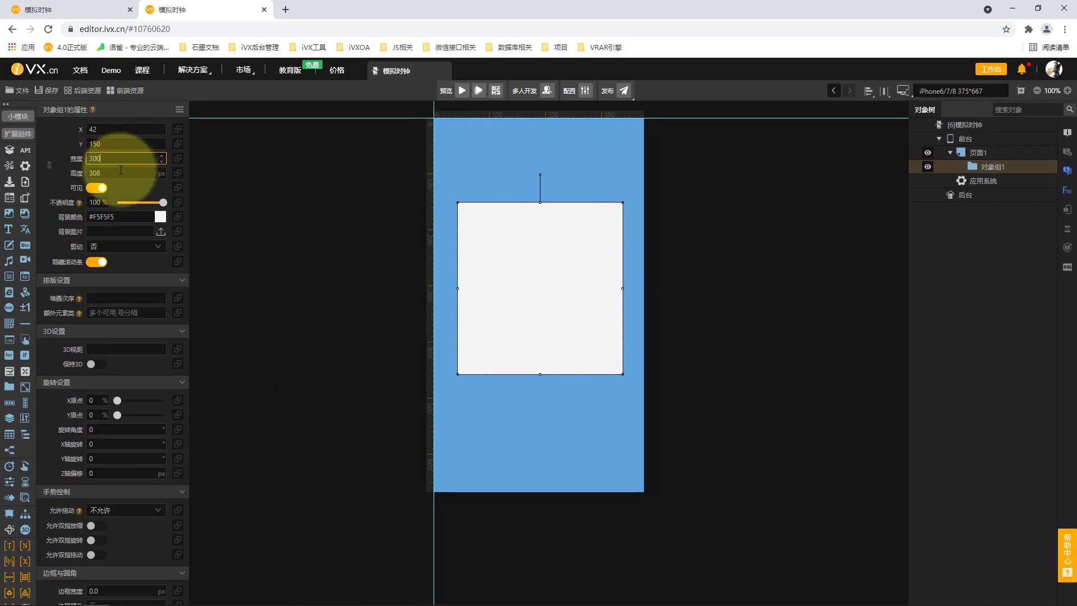
pyautogui.doubleClick(117, 174)
pyautogui.write('300')
pyautogui.click(278, 188)
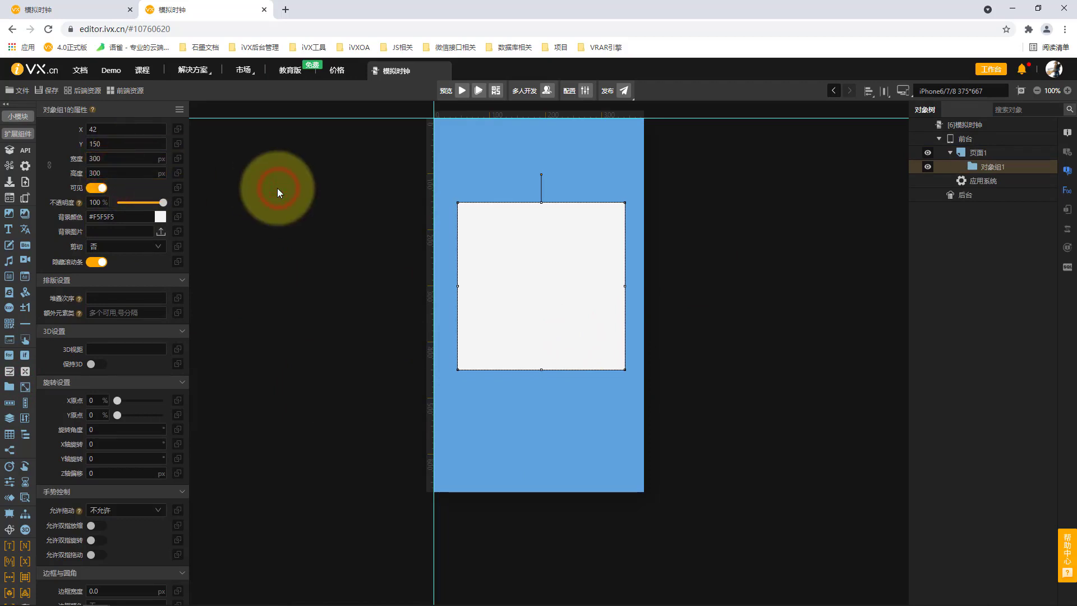
# Clear the object group's background colour.
pyautogui.click(131, 217)
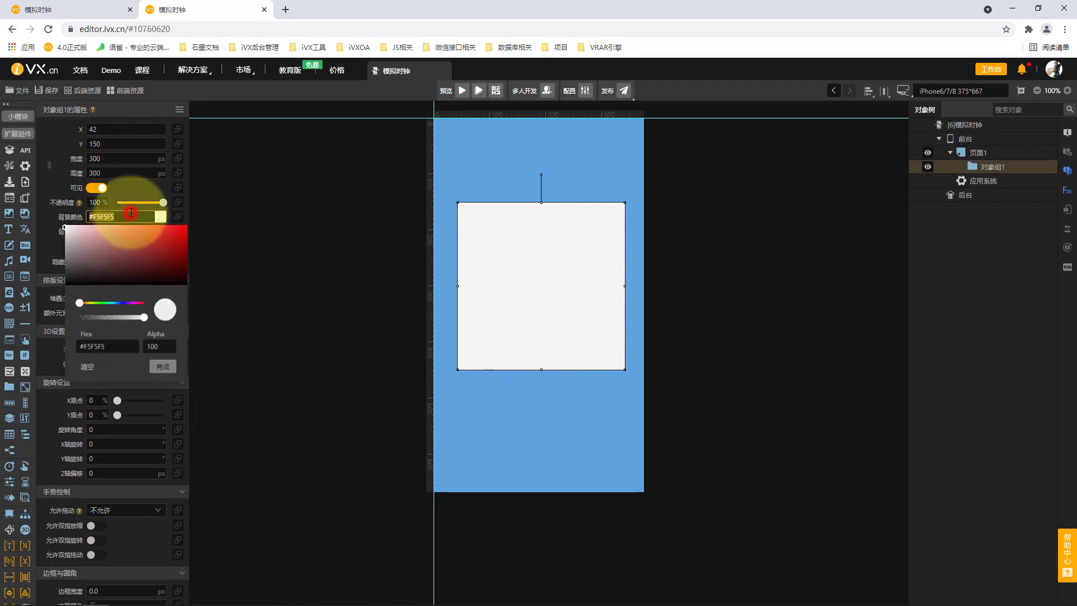
pyautogui.click(89, 366)
pyautogui.click(282, 384)
# Set the object group's border colour to white, #FFFFFF.
pyautogui.scroll(-5, 113, 386)
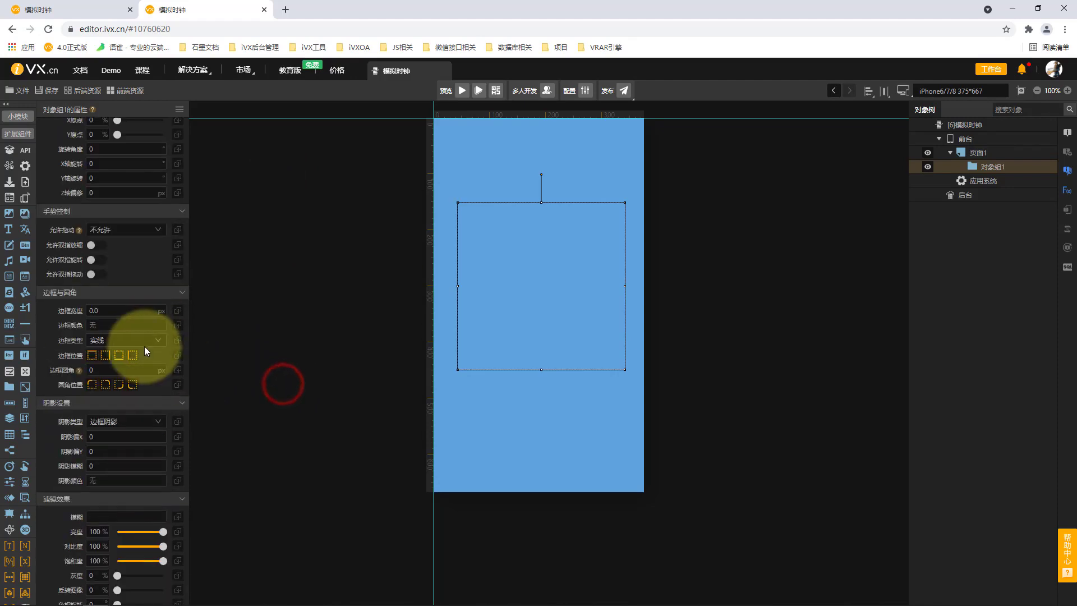
pyautogui.click(106, 326)
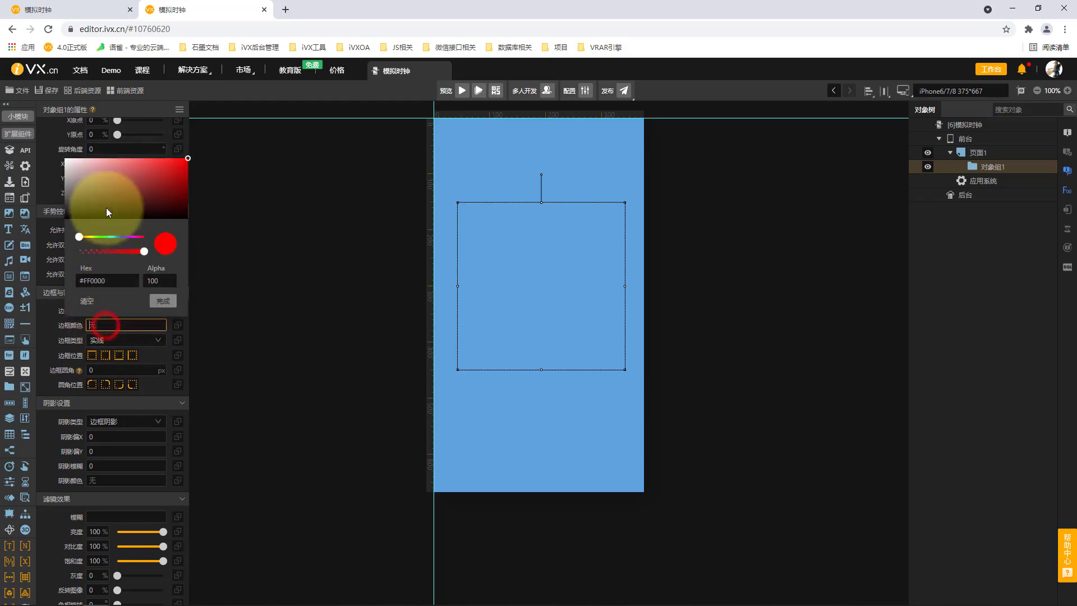
pyautogui.moveTo(101, 181); pyautogui.dragTo(46, 155)
pyautogui.click(172, 300)
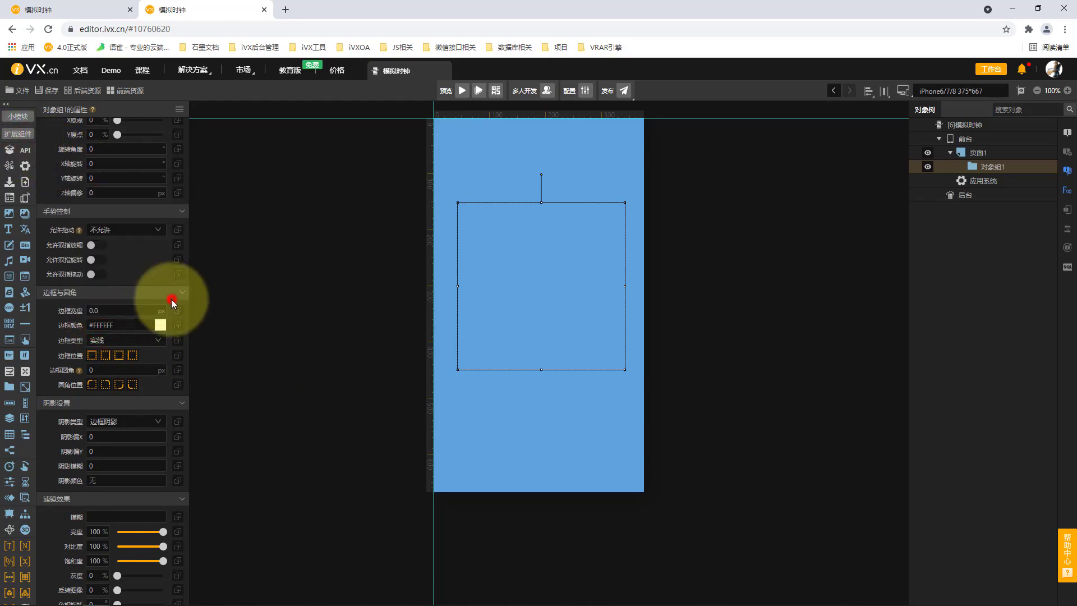
# Set the object group's border width to 10 px after trying 3 px.
pyautogui.click(113, 310)
pyautogui.write('3')
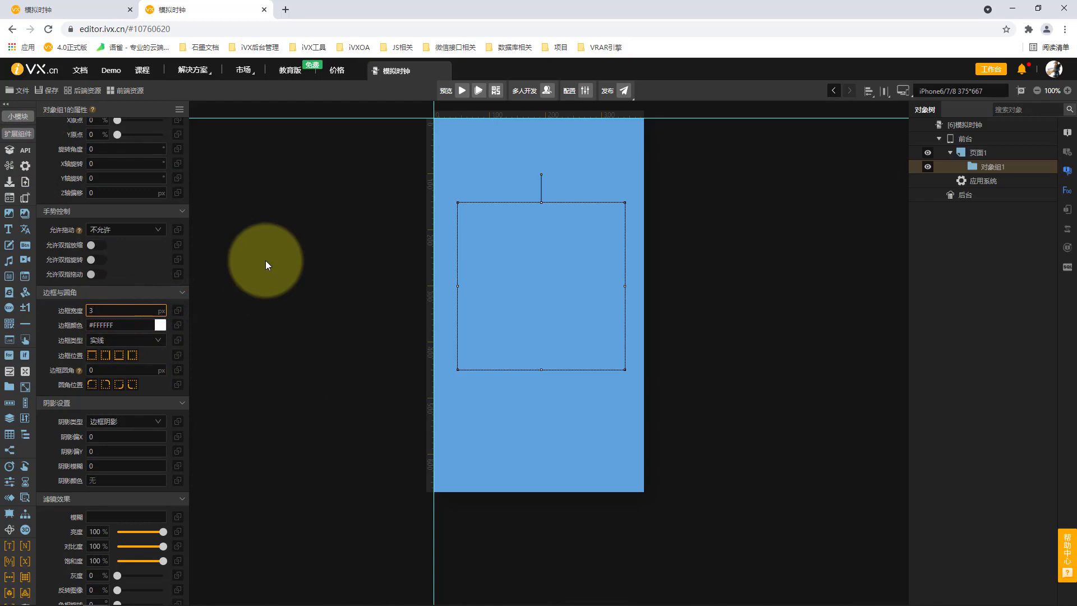
pyautogui.click(264, 261)
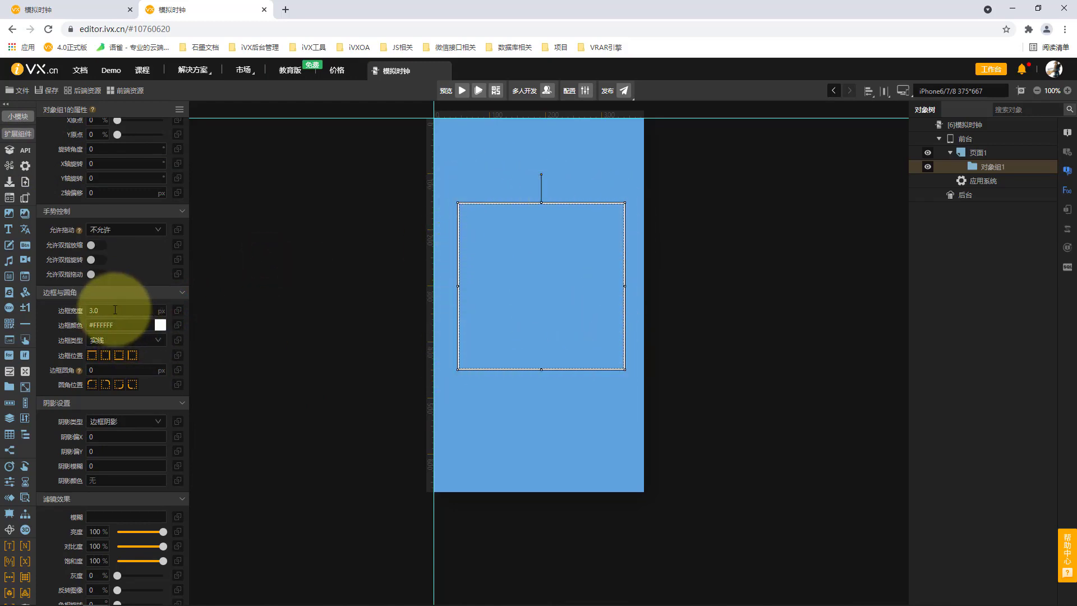
pyautogui.write('10')
pyautogui.click(218, 301)
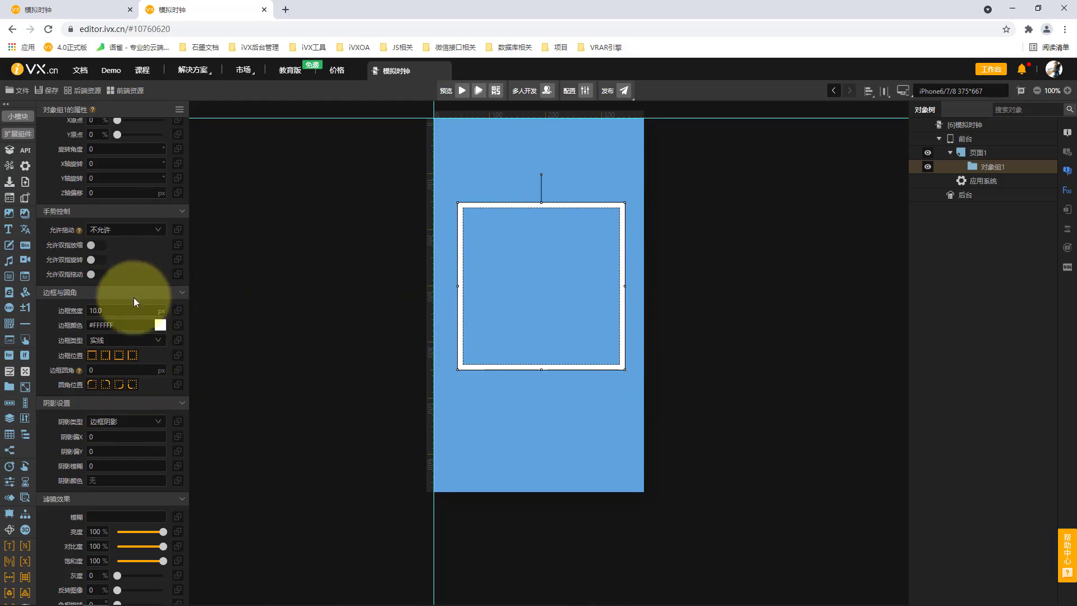
# Set the object group's border corner radius to 150 px.
pyautogui.scroll(5, 134, 303)
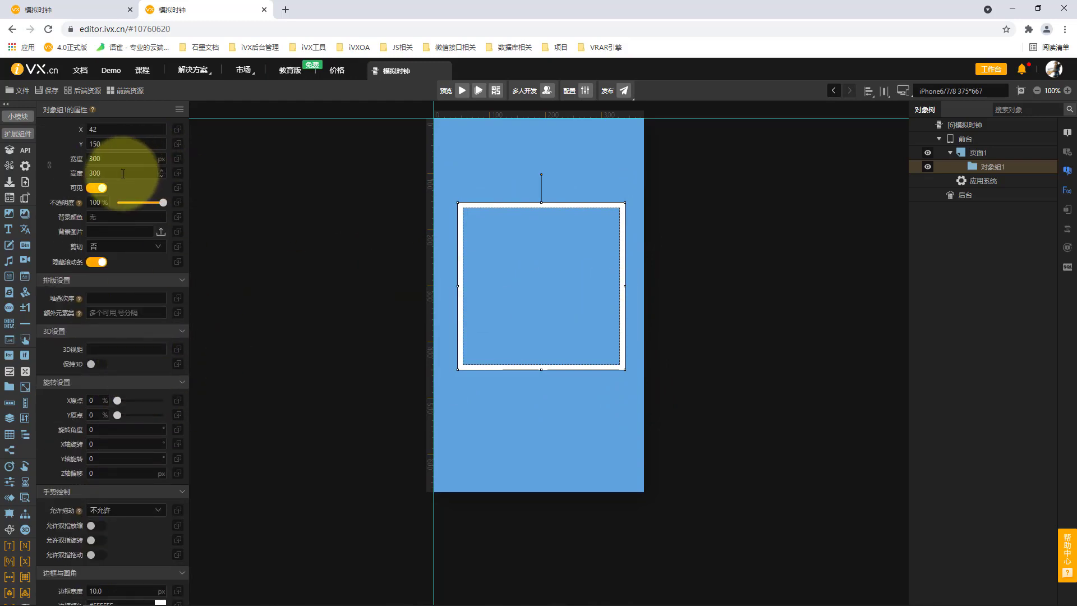
pyautogui.scroll(-3, 85, 437)
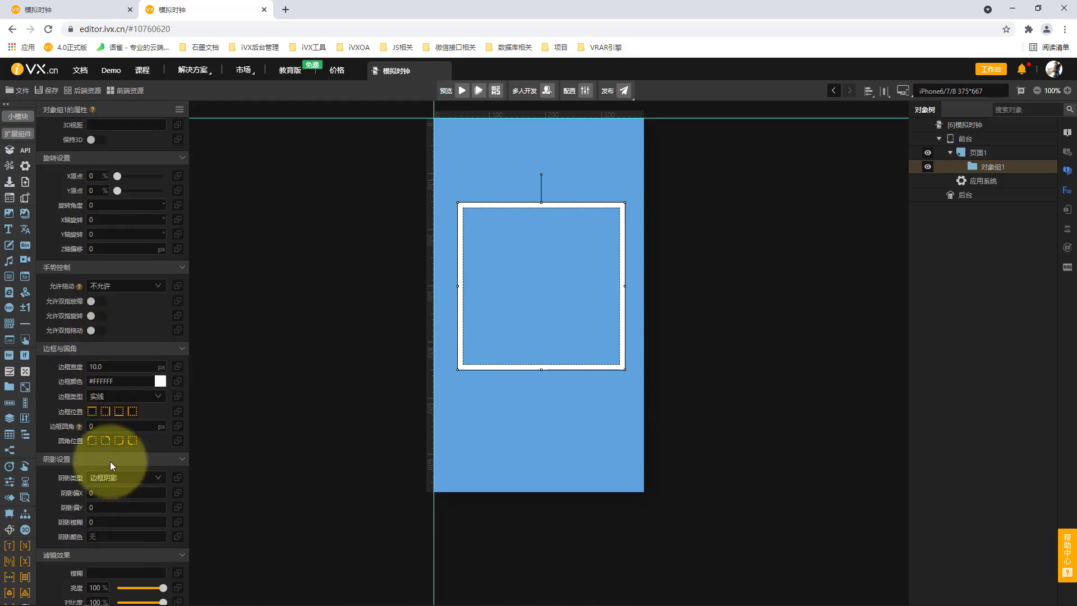
pyautogui.scroll(3, 100, 414)
pyautogui.scroll(-5, 109, 247)
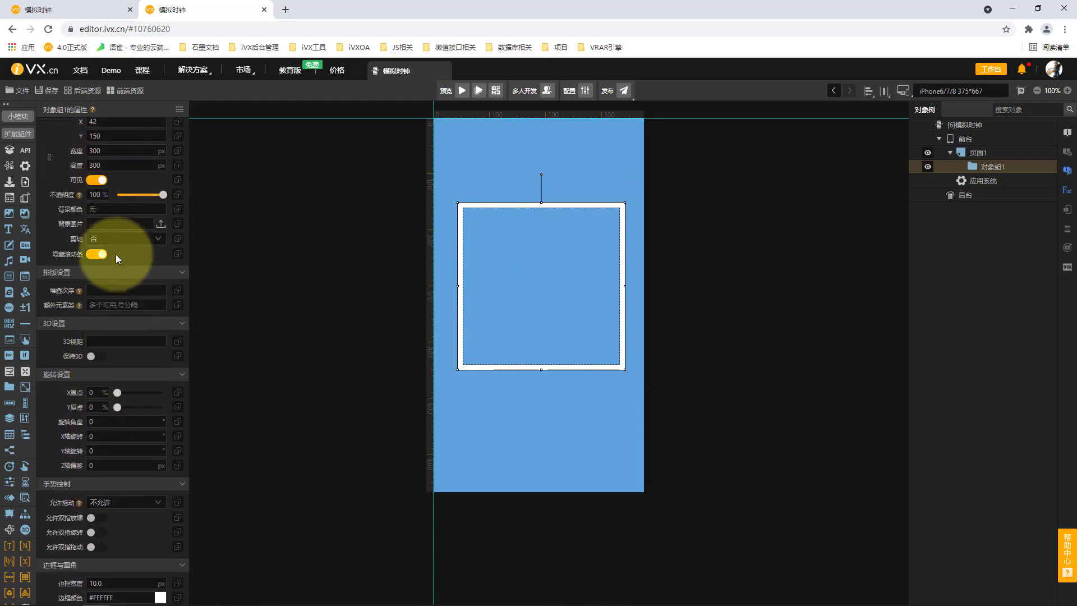
pyautogui.click(125, 341)
pyautogui.press('BackSpace')
pyautogui.write('150')
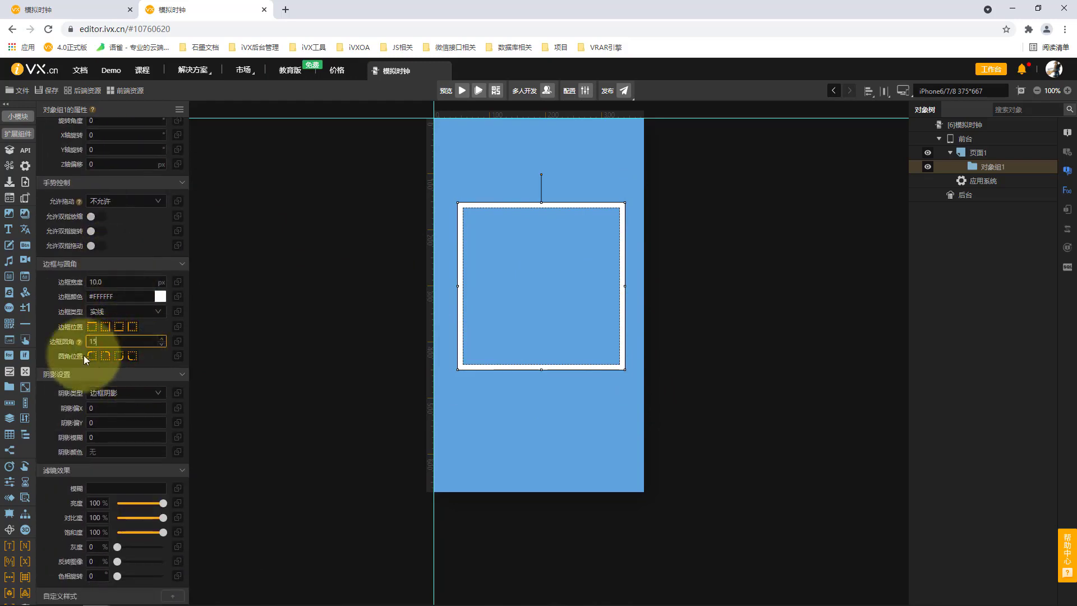
pyautogui.click(48, 311)
# Set the object group's corner radius to 50% and select the page to view the ring without its selection frame.
pyautogui.click(115, 344)
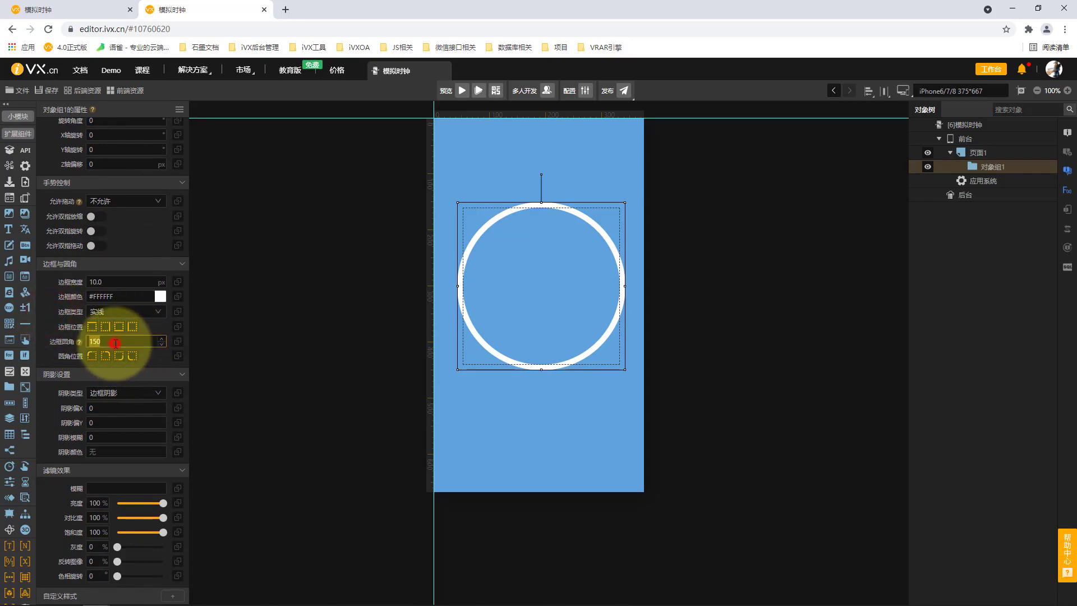
pyautogui.write('50')
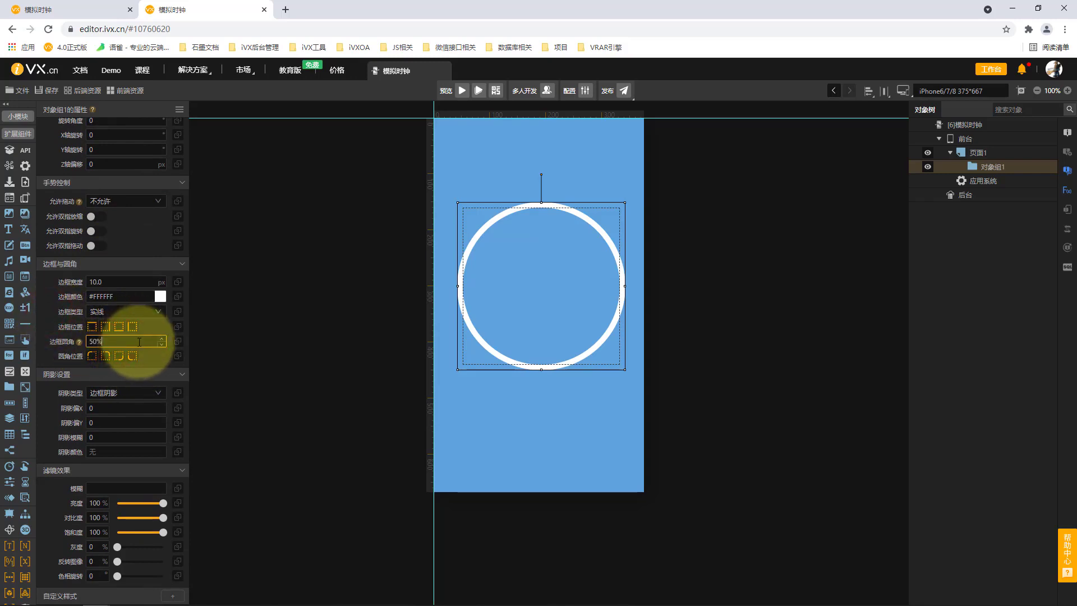
pyautogui.write('%')
pyautogui.click(49, 328)
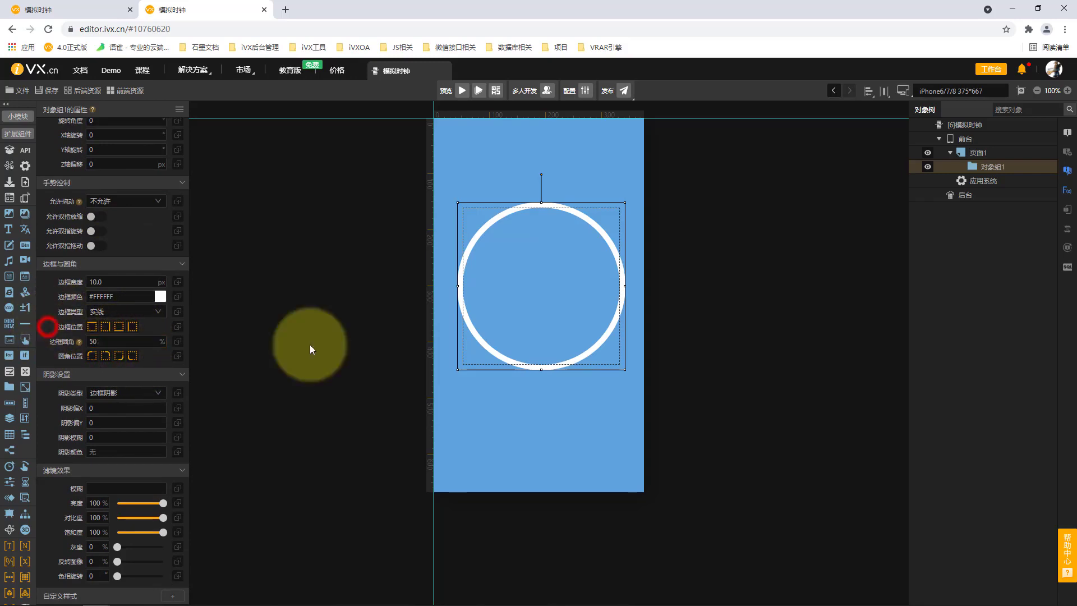
pyautogui.click(562, 330)
pyautogui.click(577, 253)
pyautogui.click(1008, 151)
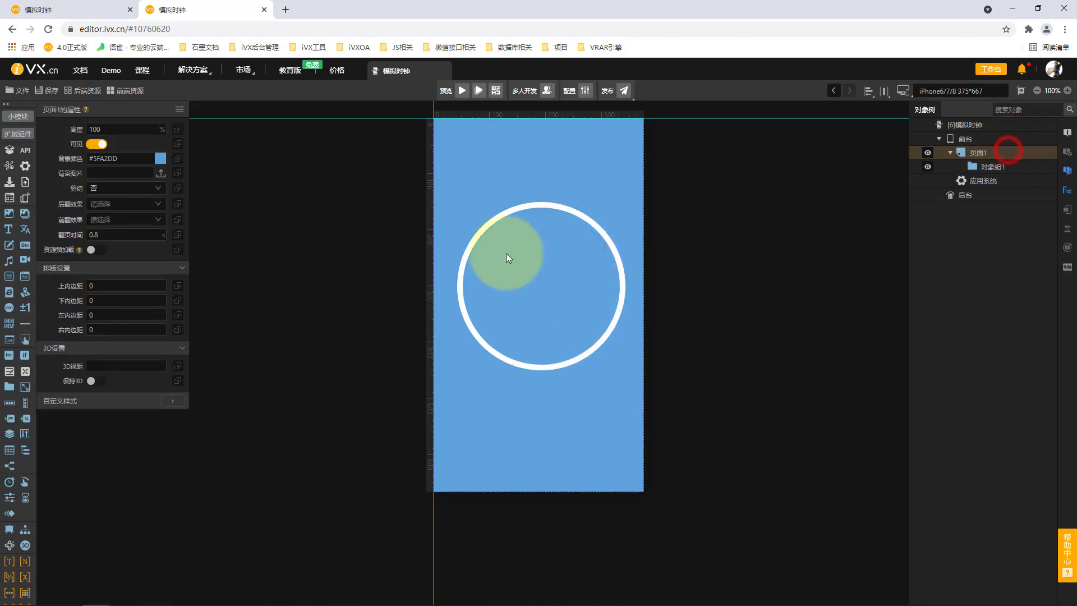
# Draw a nested object group about 58 by 161 px inside the ring and place it at about X 115, Y 12.
pyautogui.click(994, 170)
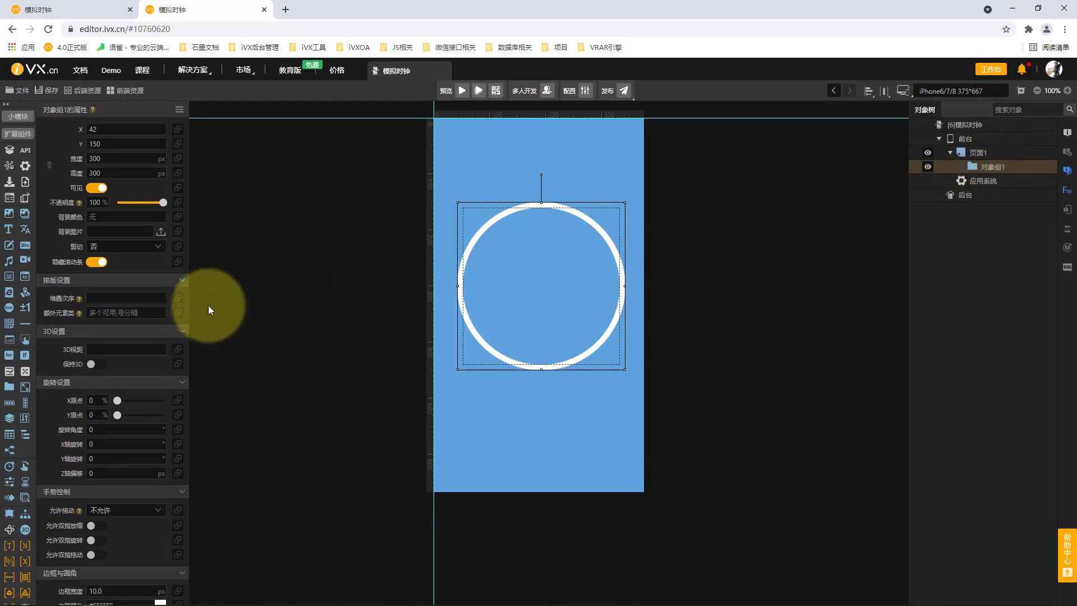
pyautogui.click(9, 390)
pyautogui.moveTo(526, 208)
pyautogui.mouseDown()
pyautogui.moveTo(548, 298)
pyautogui.moveTo(559, 299)
pyautogui.mouseUp()
pyautogui.click(550, 269)
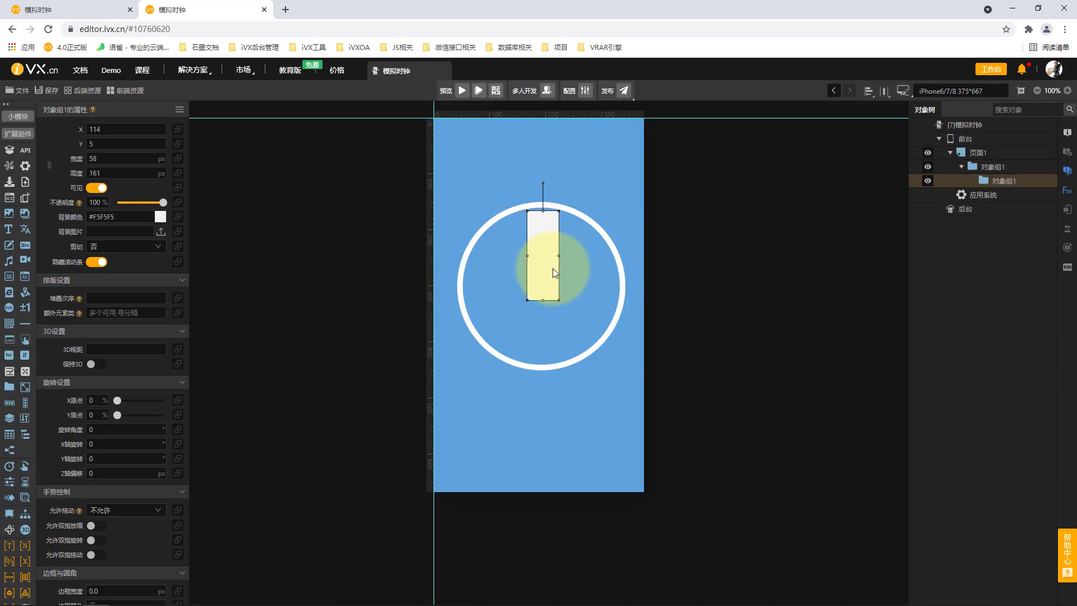
pyautogui.moveTo(542, 270); pyautogui.dragTo(544, 265)
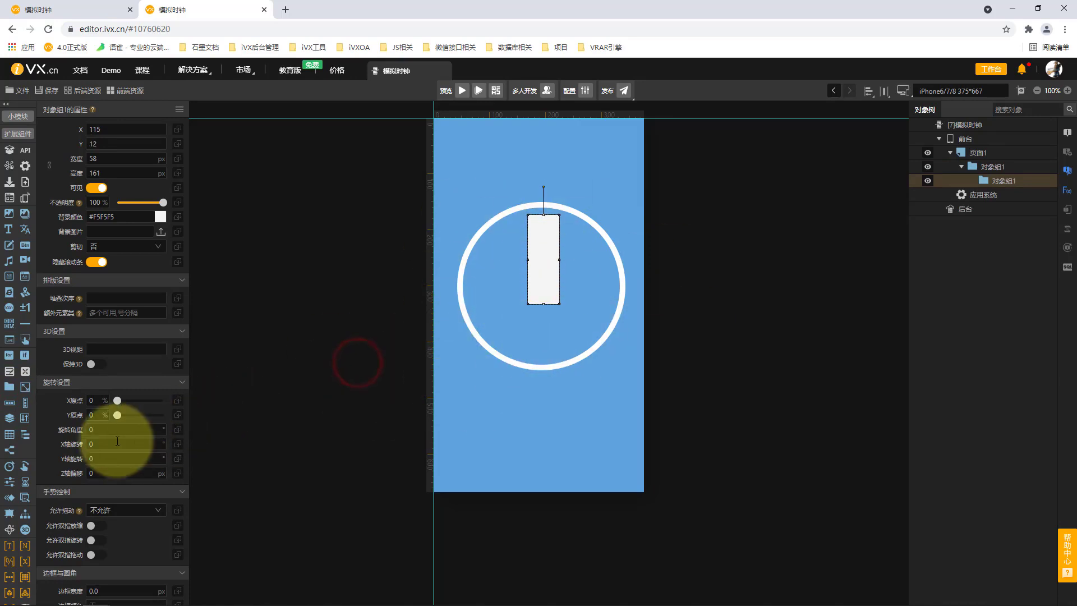
# Try rotating the nested group 15° and widening it to about 154 px, and reset its rotation angle to 0.
pyautogui.click(162, 430)
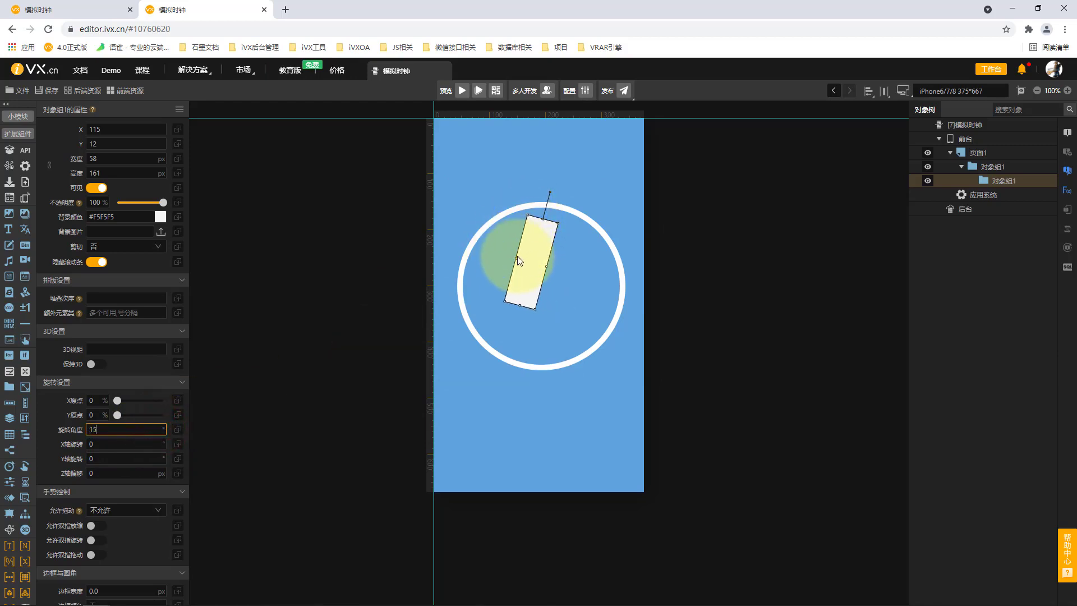
pyautogui.moveTo(547, 266); pyautogui.dragTo(600, 275)
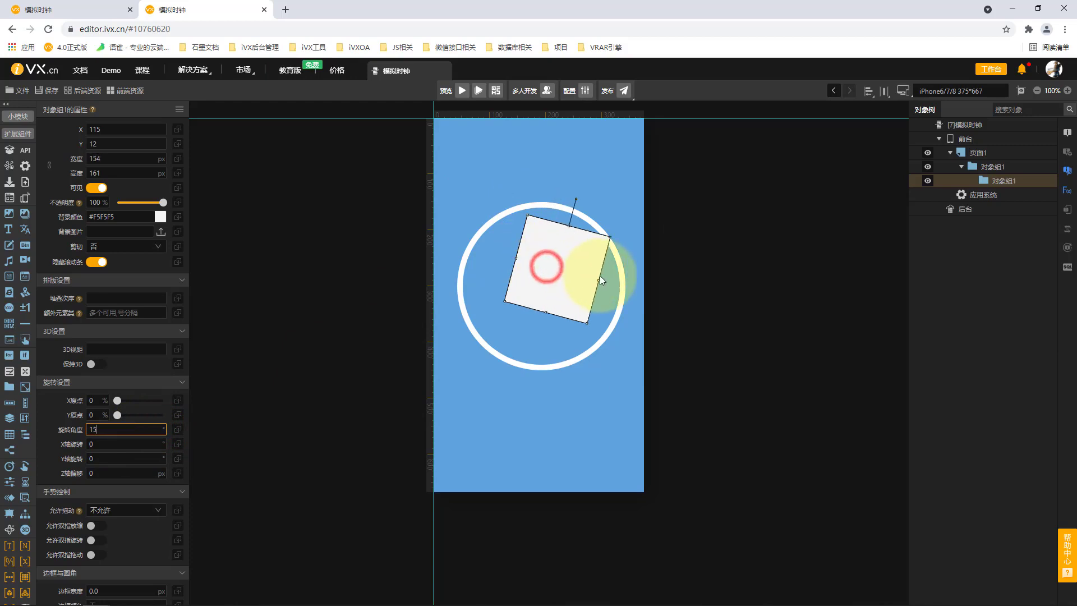
pyautogui.click(93, 401)
pyautogui.click(95, 415)
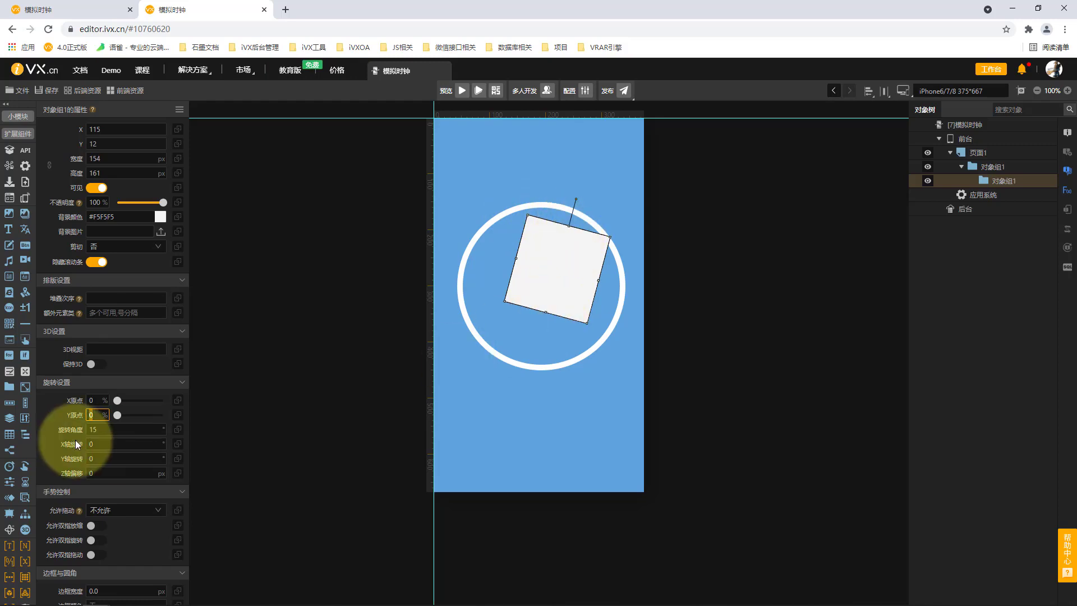
pyautogui.click(100, 429)
pyautogui.write('0')
pyautogui.click(48, 413)
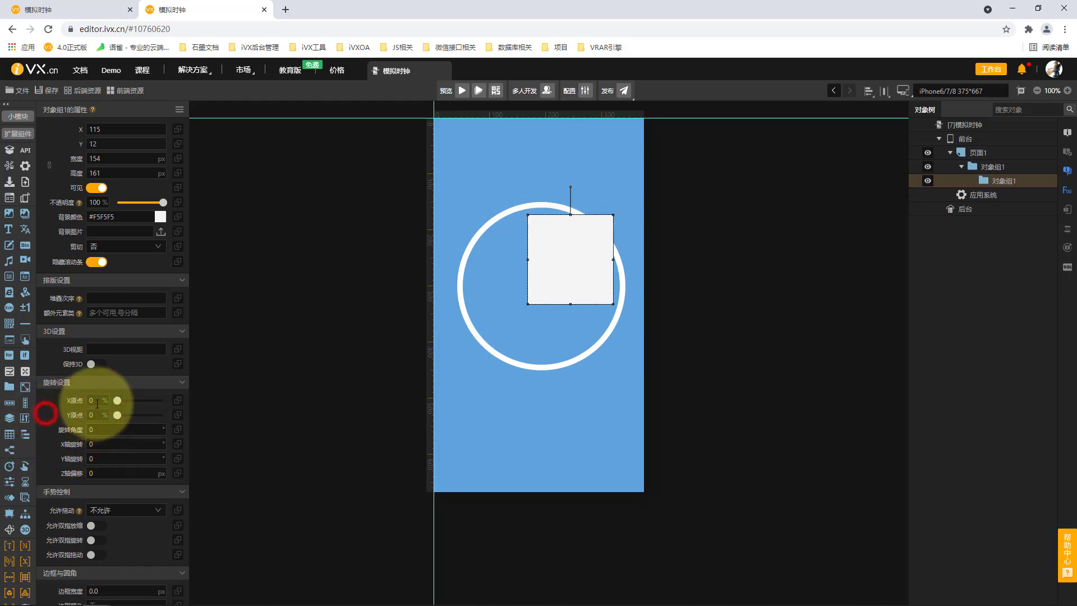
# Set the nested group's X origin to 50% and Y origin to 100%.
pyautogui.click(99, 401)
pyautogui.write('50')
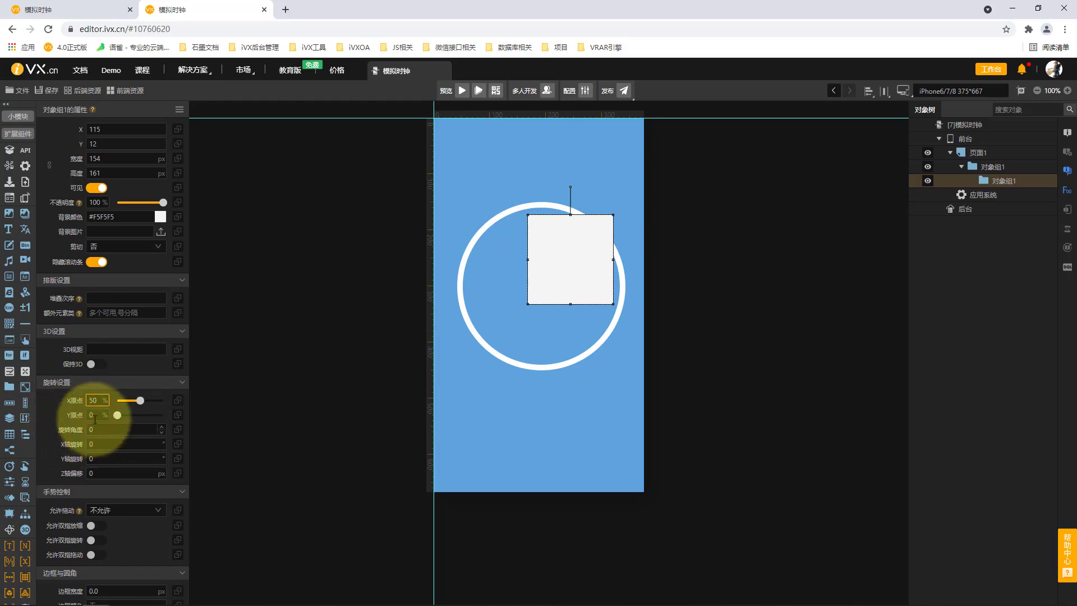
pyautogui.click(95, 415)
pyautogui.write('100')
pyautogui.click(52, 425)
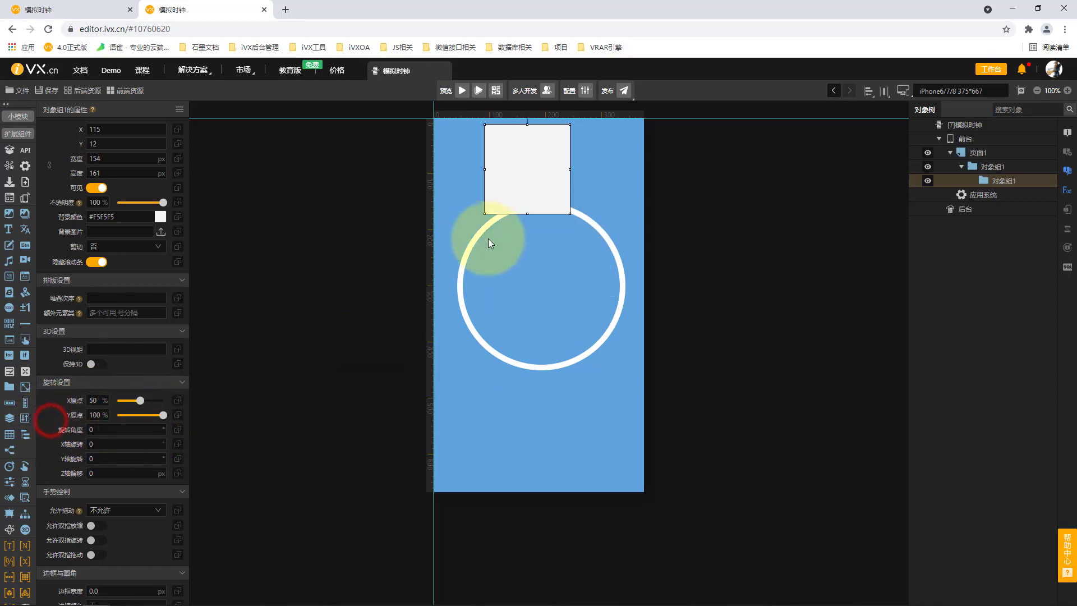
# Move the nested group down to about X 125, Y 113 and narrow it to about 28 px.
pyautogui.moveTo(540, 163); pyautogui.dragTo(546, 223)
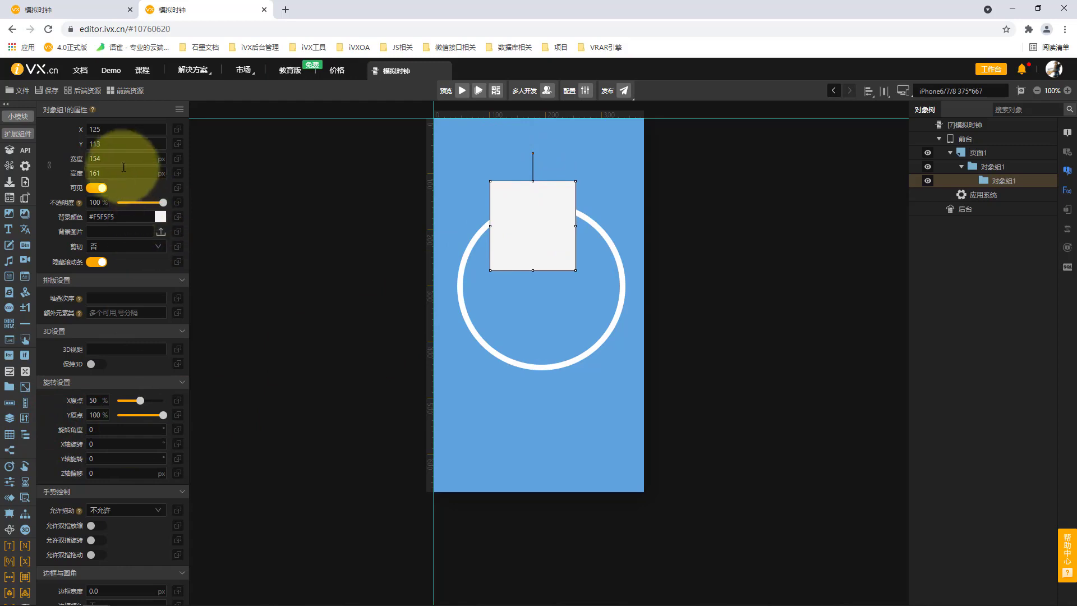
pyautogui.moveTo(576, 225); pyautogui.dragTo(508, 231)
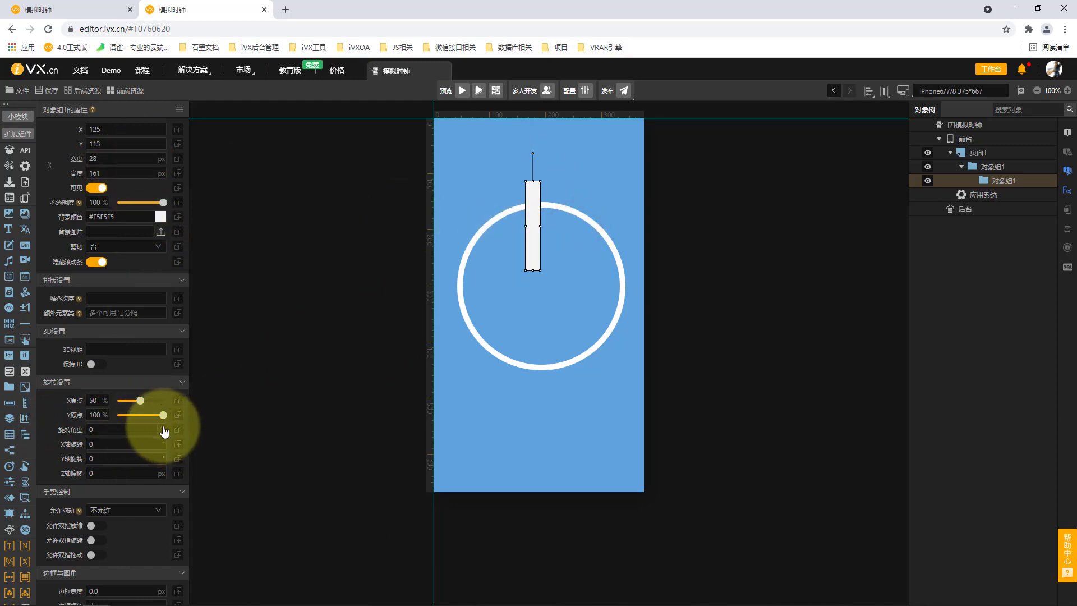
# Try rotating the narrow bar to 14° about its new origin, and reset its rotation angle to 0.
pyautogui.click(162, 427)
pyautogui.click(163, 427)
pyautogui.click(163, 427)
pyautogui.click(163, 427)
pyautogui.click(162, 427)
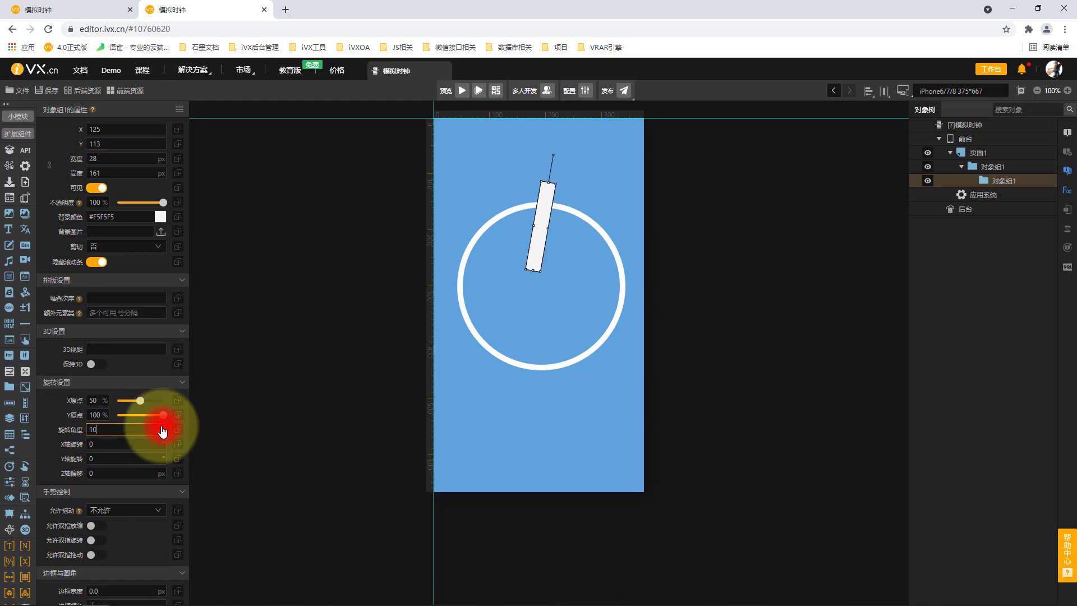
pyautogui.click(162, 427)
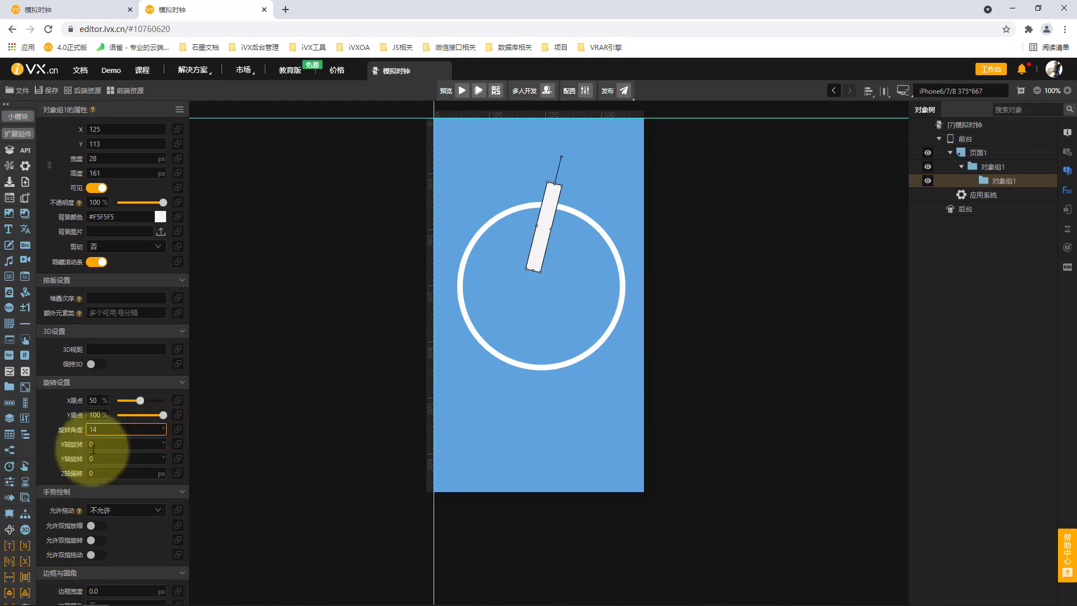
pyautogui.moveTo(103, 428); pyautogui.dragTo(61, 429)
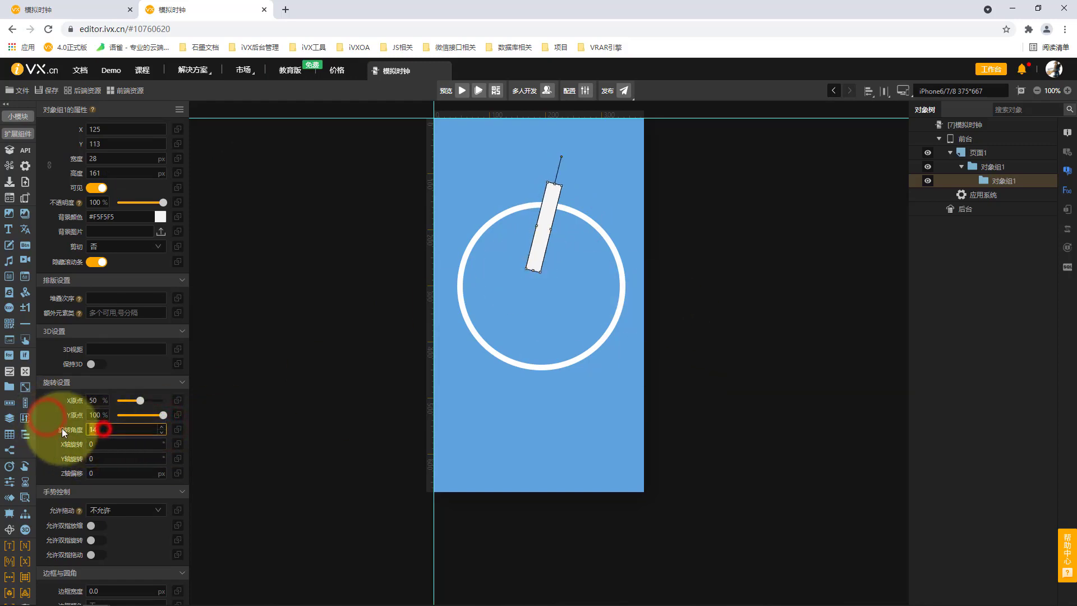
pyautogui.write('0')
pyautogui.click(38, 406)
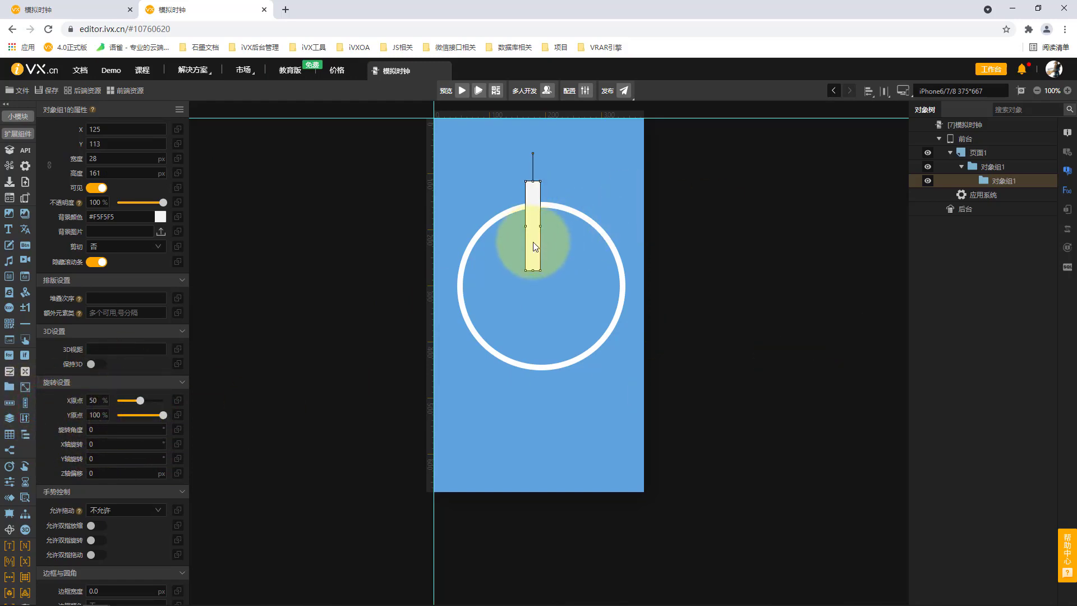
# Move the narrow bar to about X 140, Y 163, centred horizontally within the ring.
pyautogui.moveTo(533, 241); pyautogui.dragTo(544, 273)
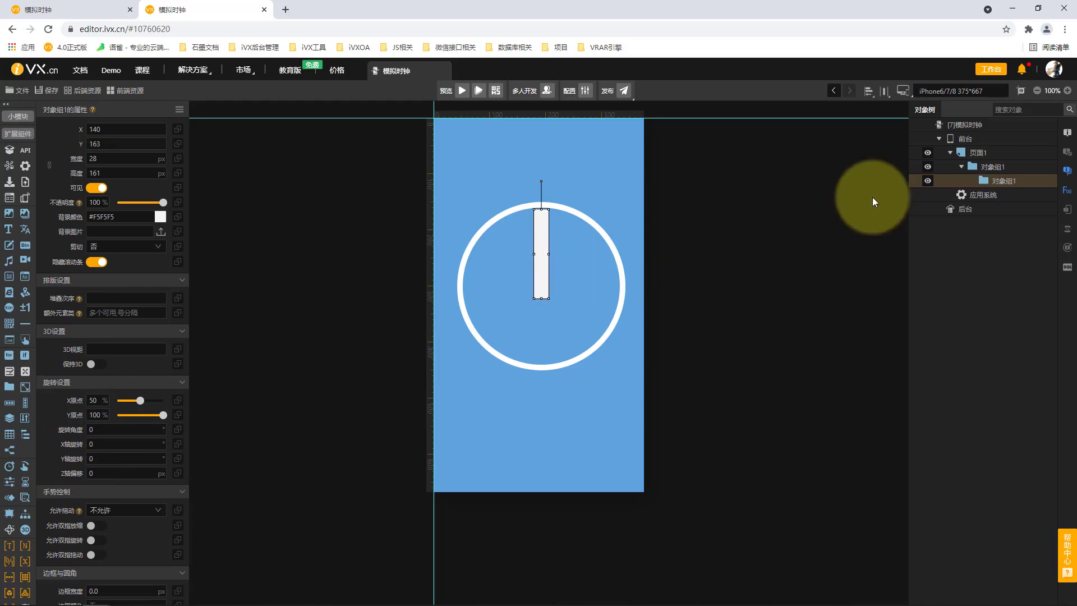
# Duplicate the nested bar group inside the clock face group.
pyautogui.click(998, 167)
pyautogui.click(1003, 180)
pyautogui.hotkey('ctrl', 'c')
pyautogui.hotkey('ctrl', 'v')
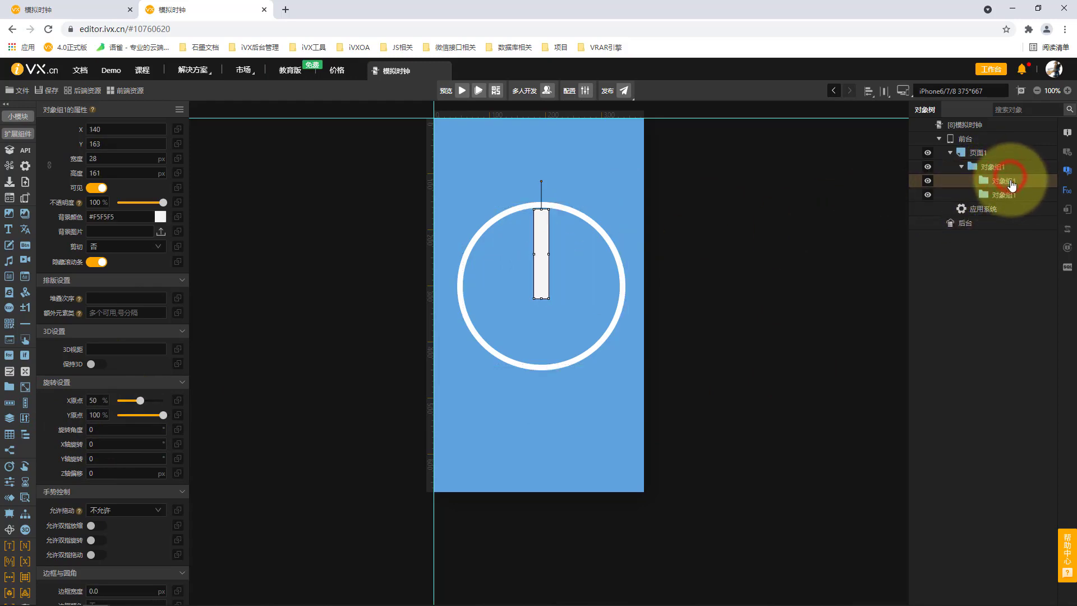
# Rename the two nested bar groups as 时针 and 分针.
pyautogui.doubleClick(1004, 180)
pyautogui.write('zhen')
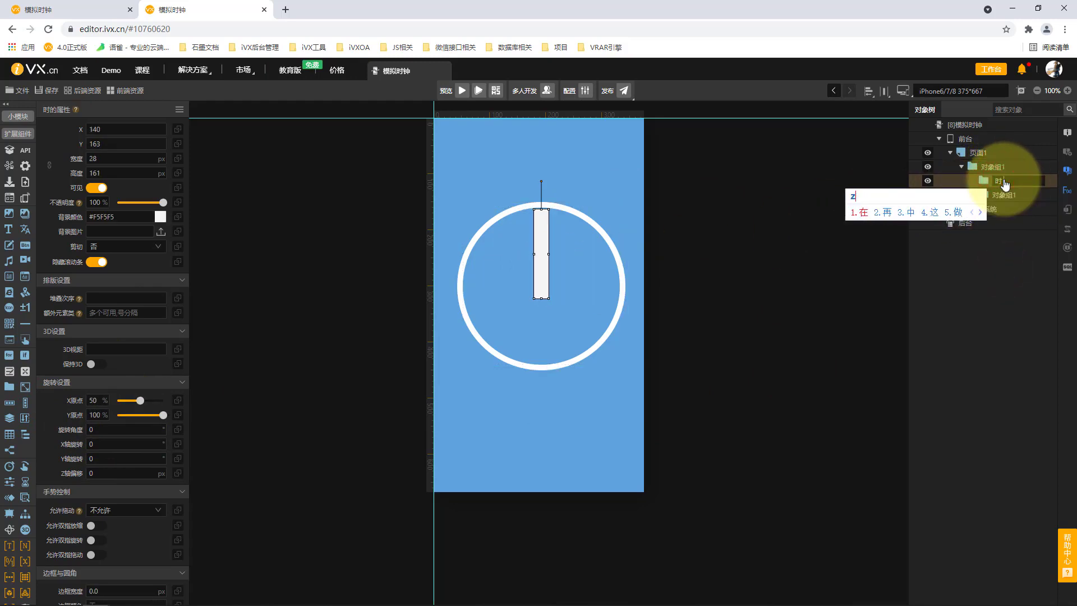
pyautogui.write('4')
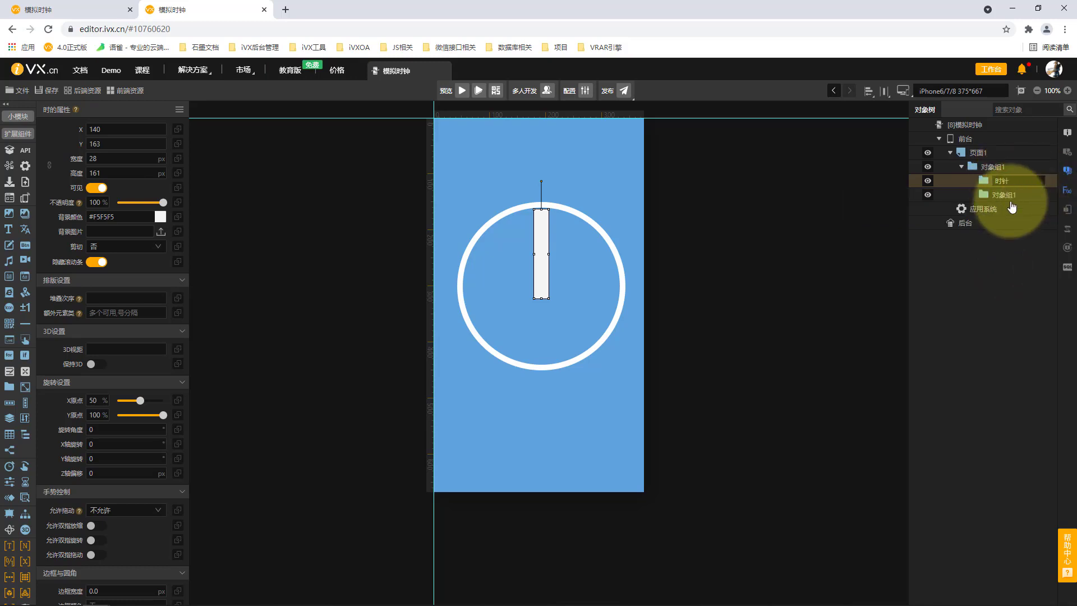
pyautogui.click(1003, 195)
pyautogui.write('fenzhen')
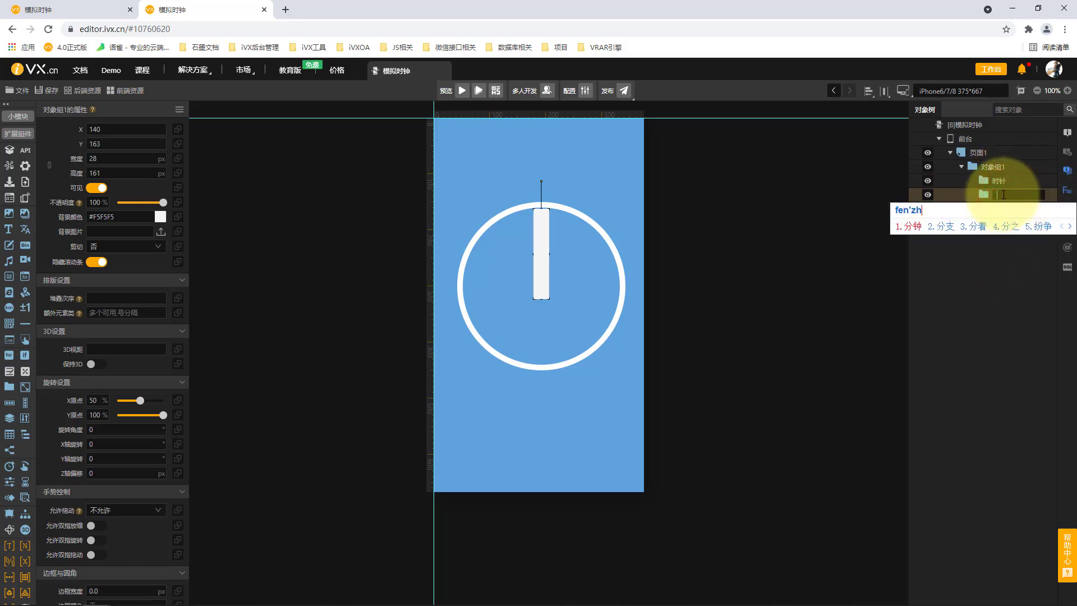
pyautogui.press('space')
pyautogui.click(1009, 297)
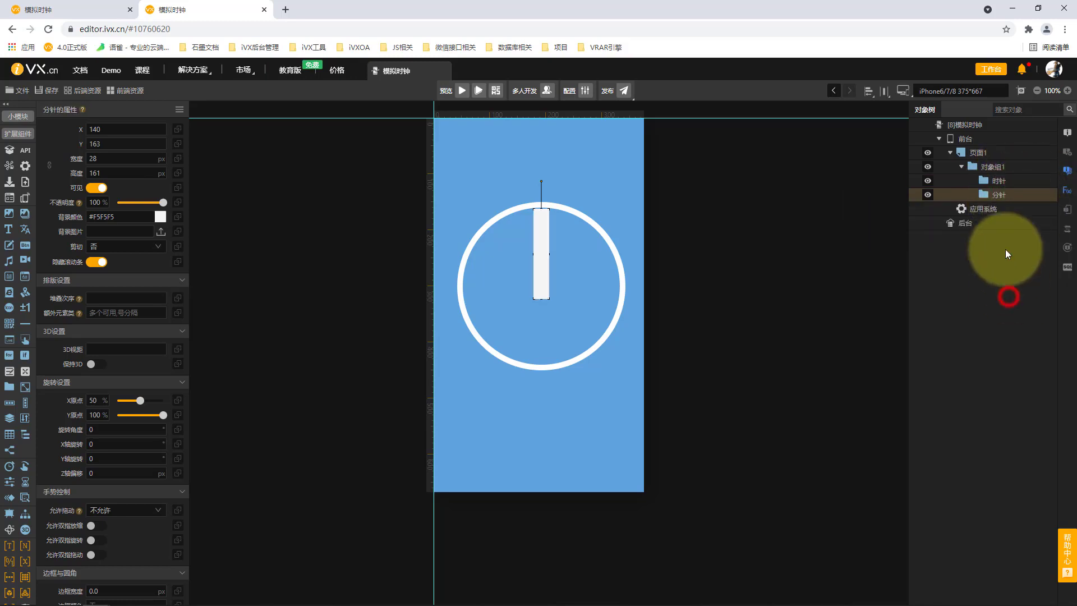
# Shorten the 时针 bar from its upper end to a height of about 100 px.
pyautogui.click(997, 181)
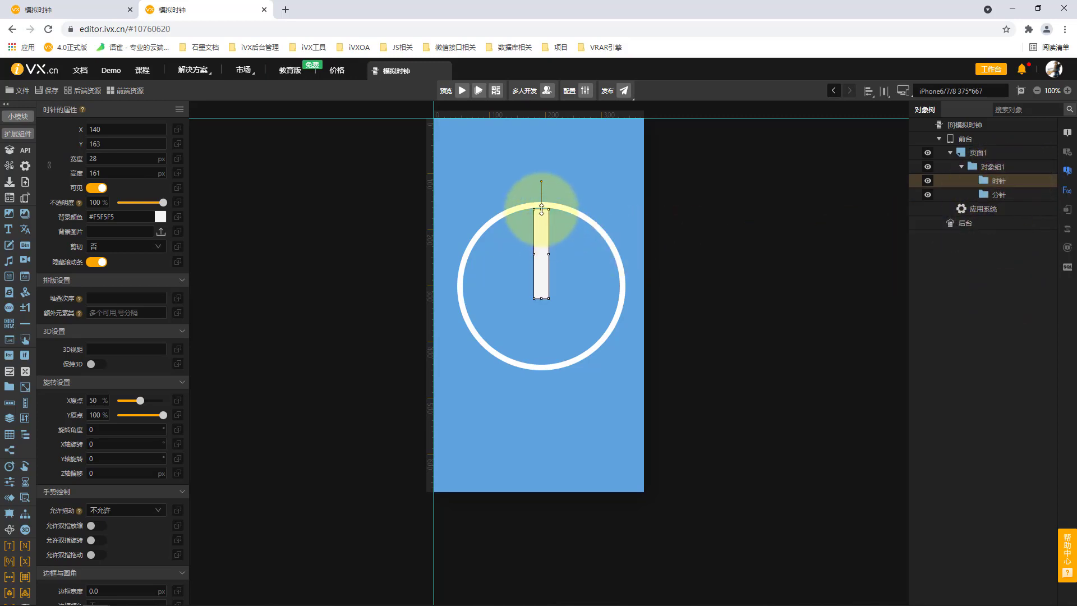
pyautogui.moveTo(541, 209); pyautogui.dragTo(542, 247)
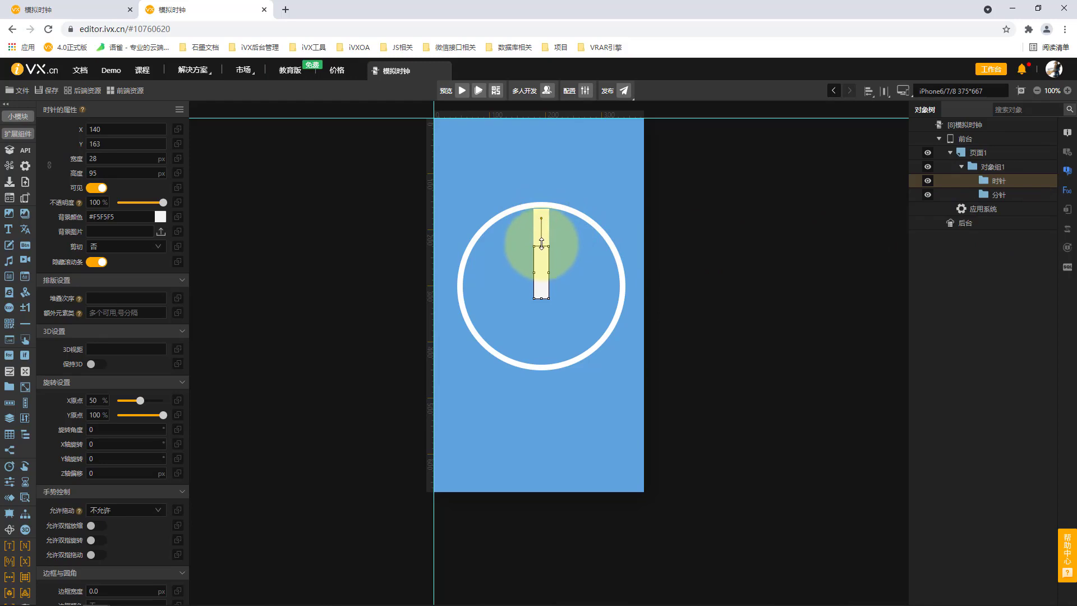
# Narrow the 分针 bar to about 10 px at about X 139, Y 153, and set its background colour to #FF9494.
pyautogui.click(1024, 195)
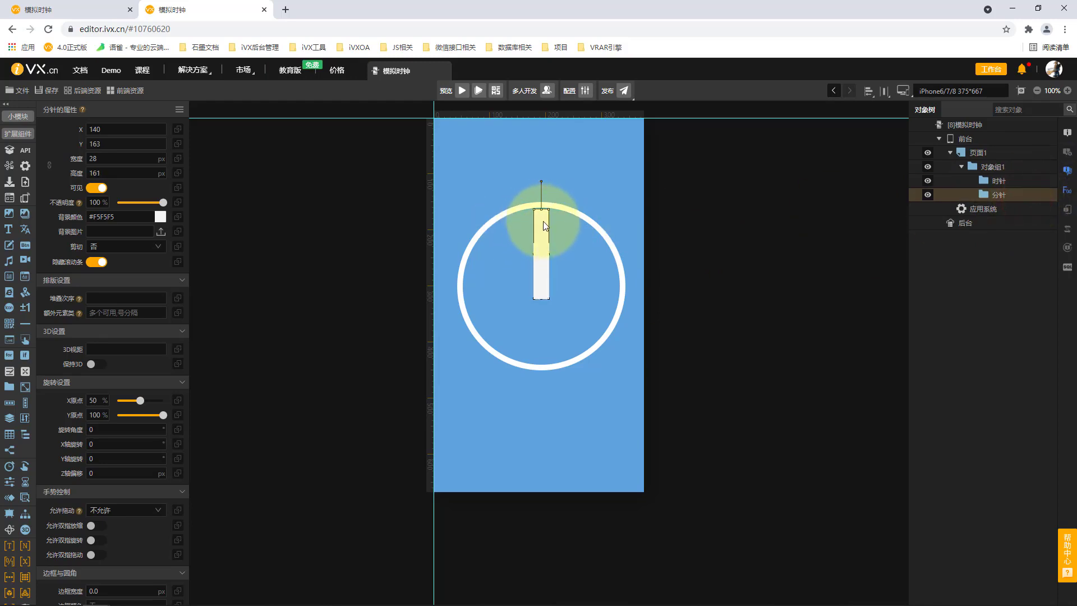
pyautogui.moveTo(540, 226)
pyautogui.mouseDown()
pyautogui.moveTo(579, 229)
pyautogui.moveTo(586, 258)
pyautogui.moveTo(560, 229)
pyautogui.moveTo(542, 234)
pyautogui.mouseUp()
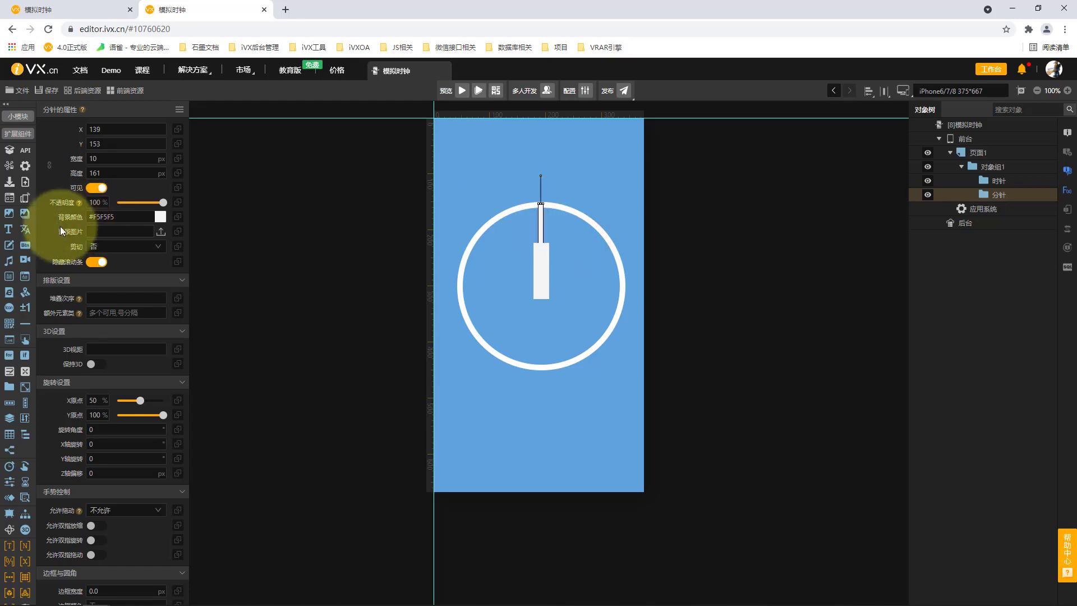
pyautogui.click(124, 217)
pyautogui.click(116, 225)
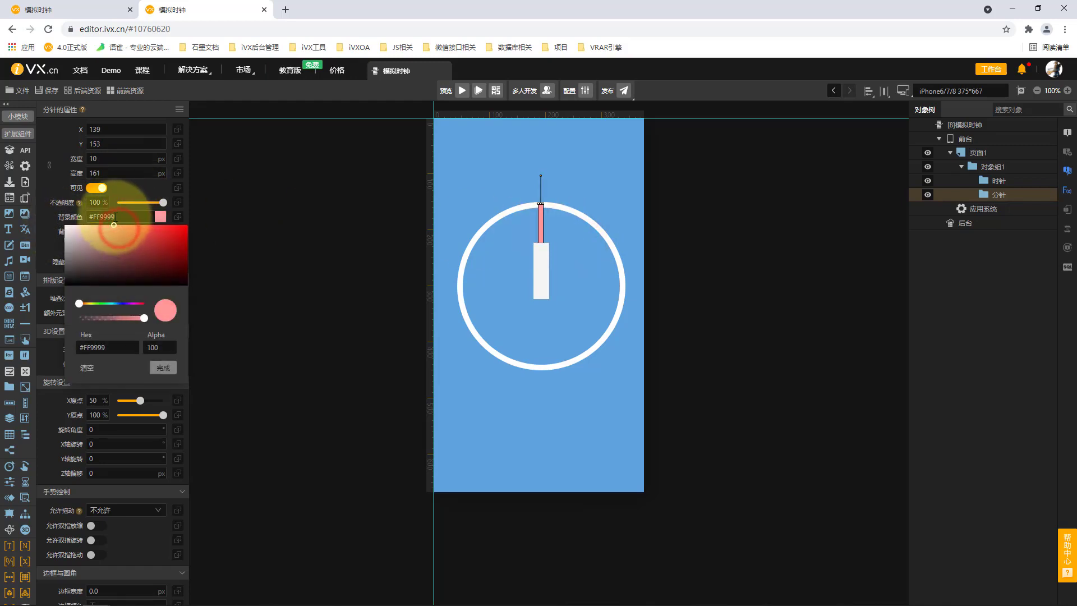
pyautogui.click(163, 368)
# Narrow the 时针 bar to about 22 px and move it to X 139, Y 152, aligning its lower end with the 分针 bar.
pyautogui.click(540, 278)
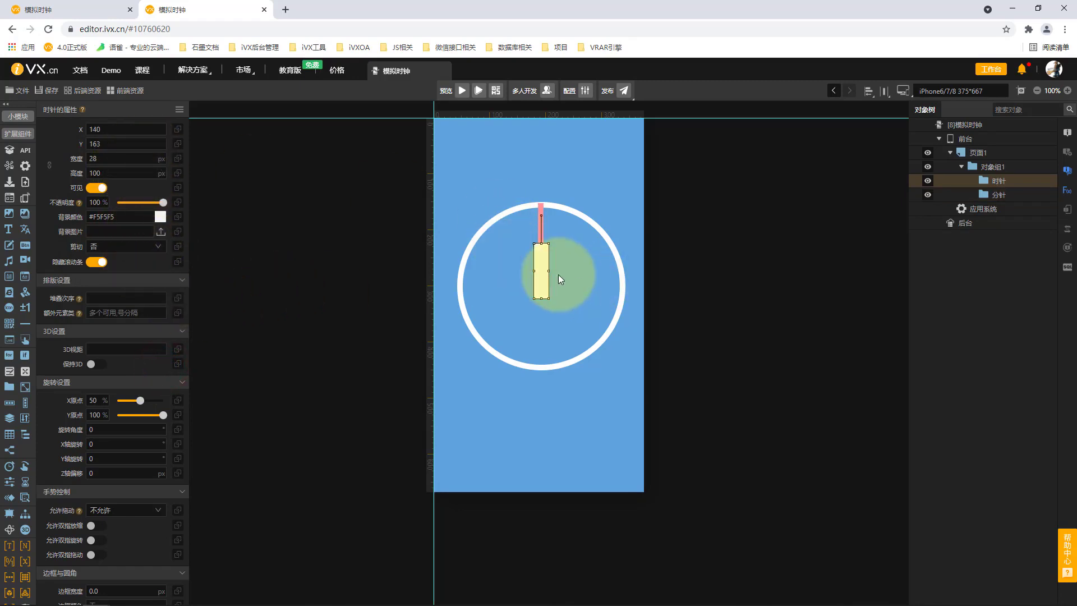
pyautogui.moveTo(544, 270); pyautogui.dragTo(543, 268)
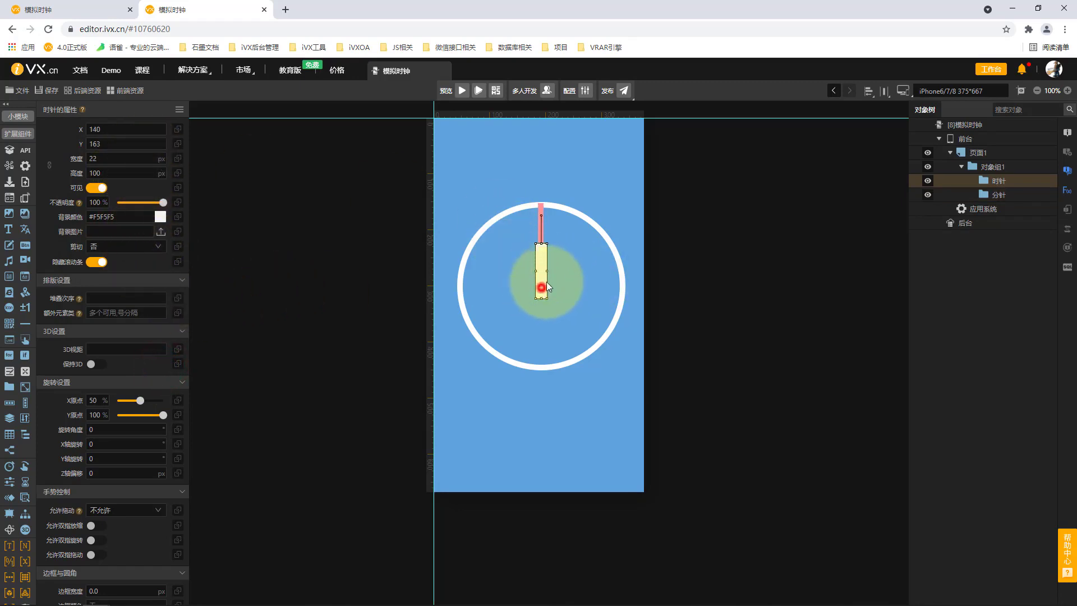
pyautogui.press('Up')
pyautogui.press('Up')
pyautogui.press('Up')
pyautogui.press('Up')
pyautogui.press('Up')
pyautogui.press('Left')
pyautogui.press('Left')
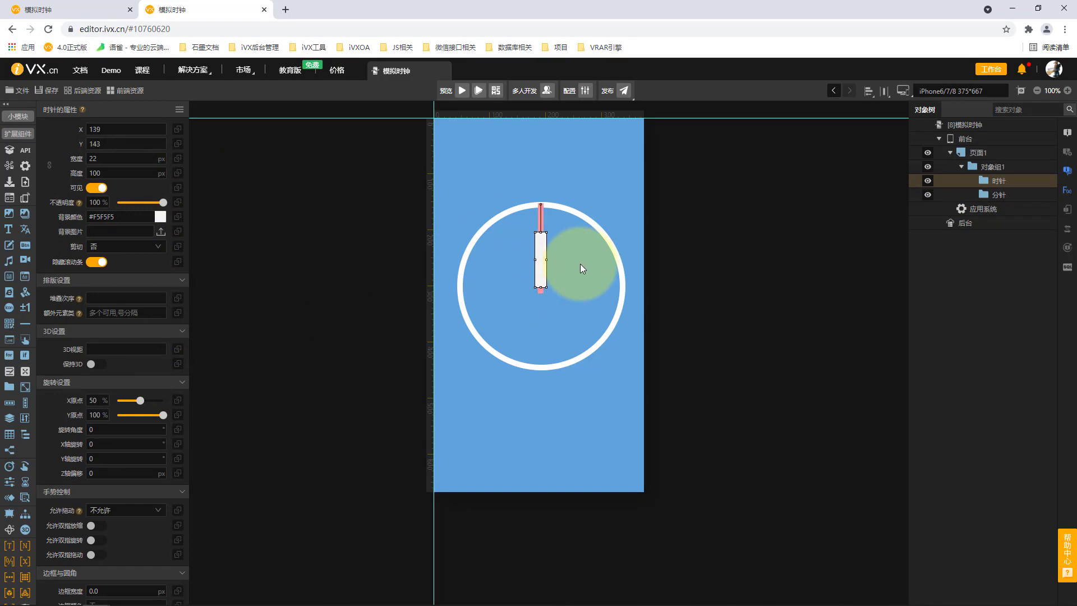
pyautogui.press('Up')
pyautogui.press('Up')
pyautogui.press('Up')
pyautogui.press('Up')
pyautogui.press('Up')
pyautogui.press('Up')
pyautogui.press('Down')
pyautogui.press('Down')
pyautogui.press('Down')
pyautogui.press('Down')
pyautogui.press('Down')
pyautogui.press('Right')
pyautogui.press('Down')
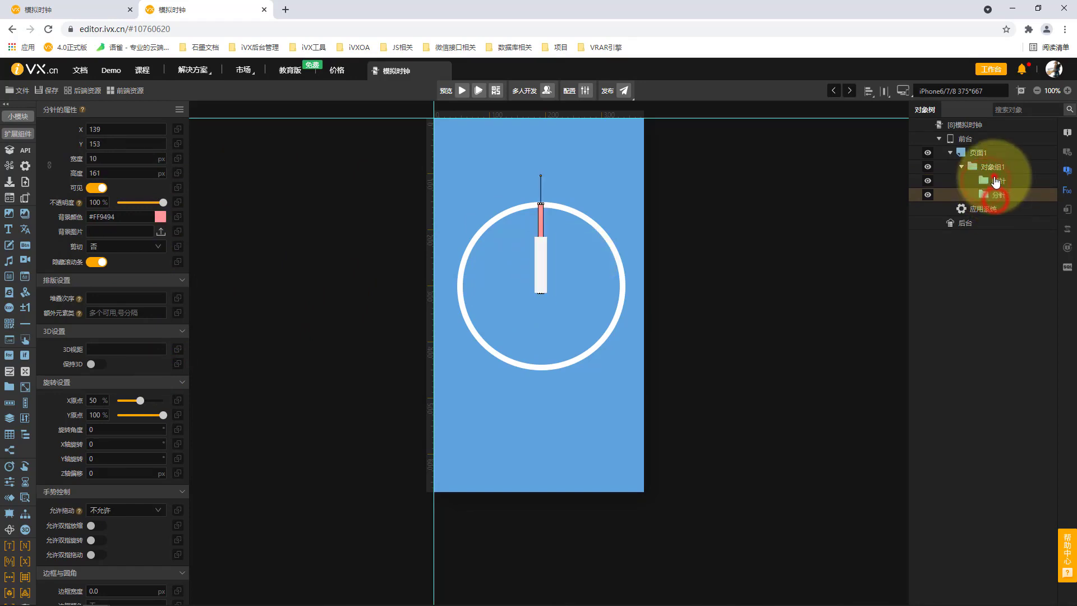
pyautogui.click(1001, 195)
pyautogui.click(1004, 180)
pyautogui.click(1008, 196)
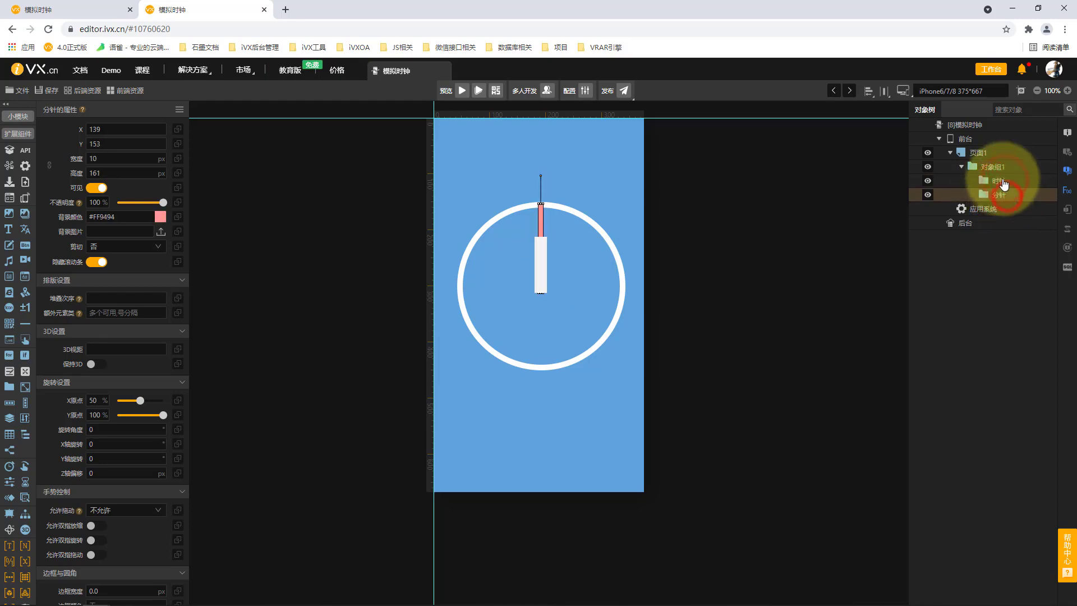
pyautogui.click(1005, 178)
pyautogui.click(1007, 190)
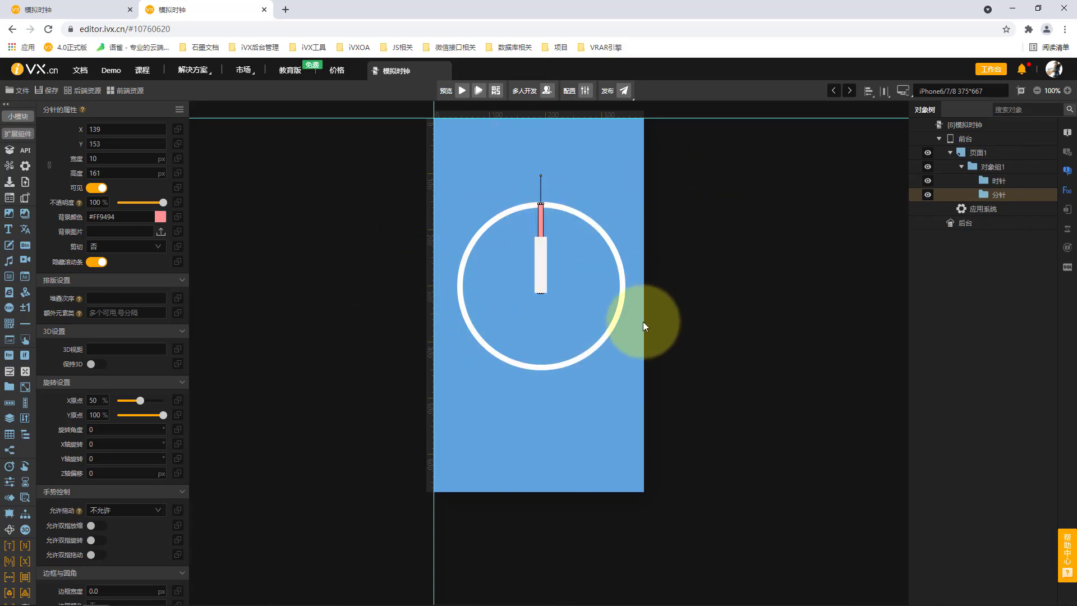
# Open the browser's developer console and make it narrower beside the editor.
pyautogui.rightClick(692, 325)
pyautogui.click(755, 494)
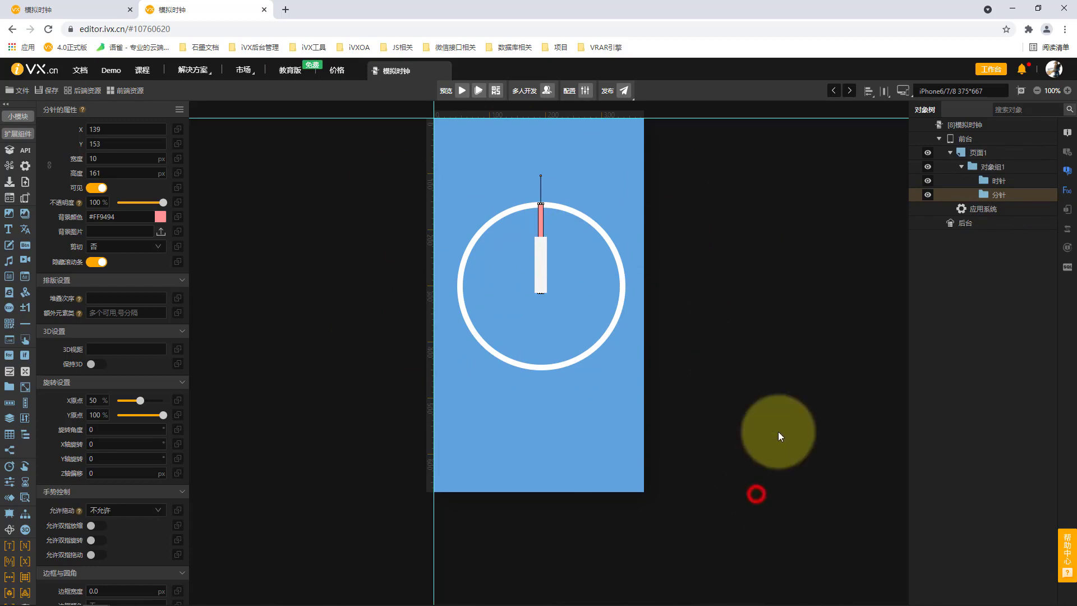
pyautogui.click(539, 65)
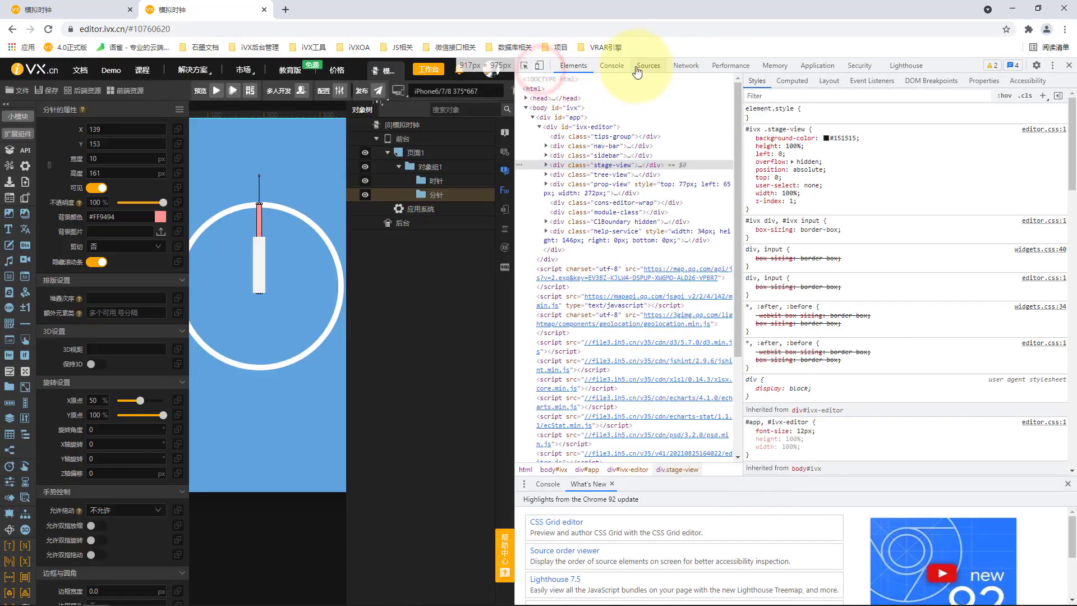
pyautogui.click(613, 65)
pyautogui.click(641, 173)
pyautogui.click(640, 192)
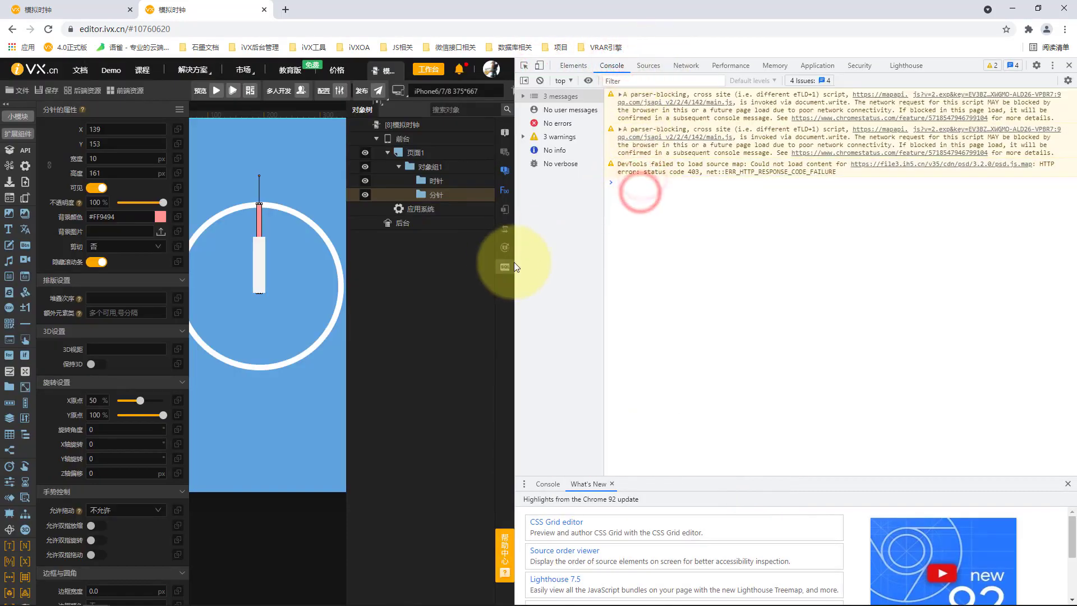
pyautogui.moveTo(515, 263); pyautogui.dragTo(594, 263)
pyautogui.click(716, 201)
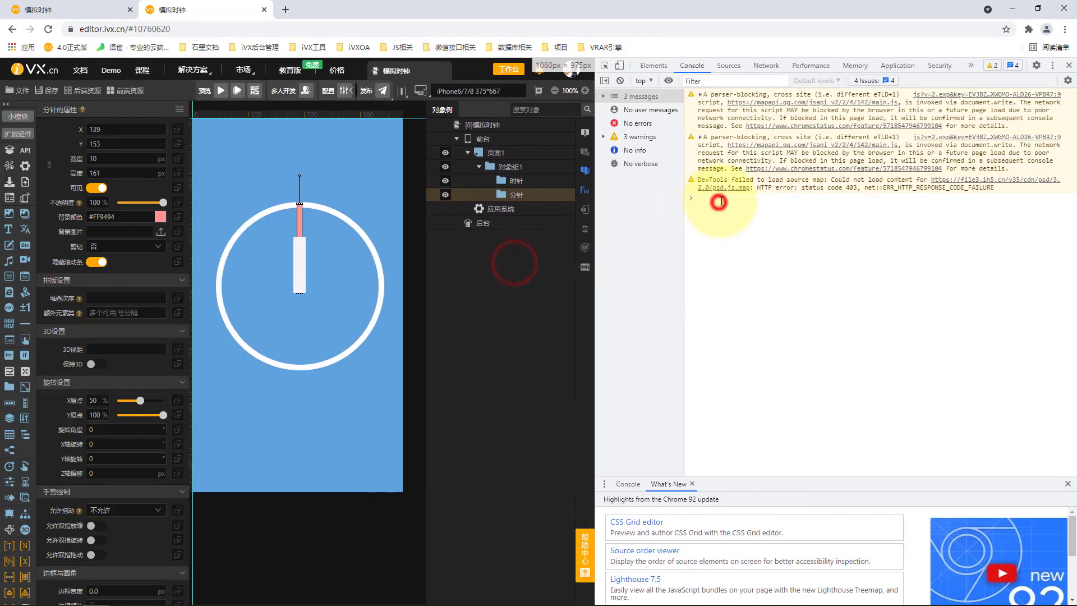
# Calculate 360*12 in the console and close the developer tools.
pyautogui.write('360')
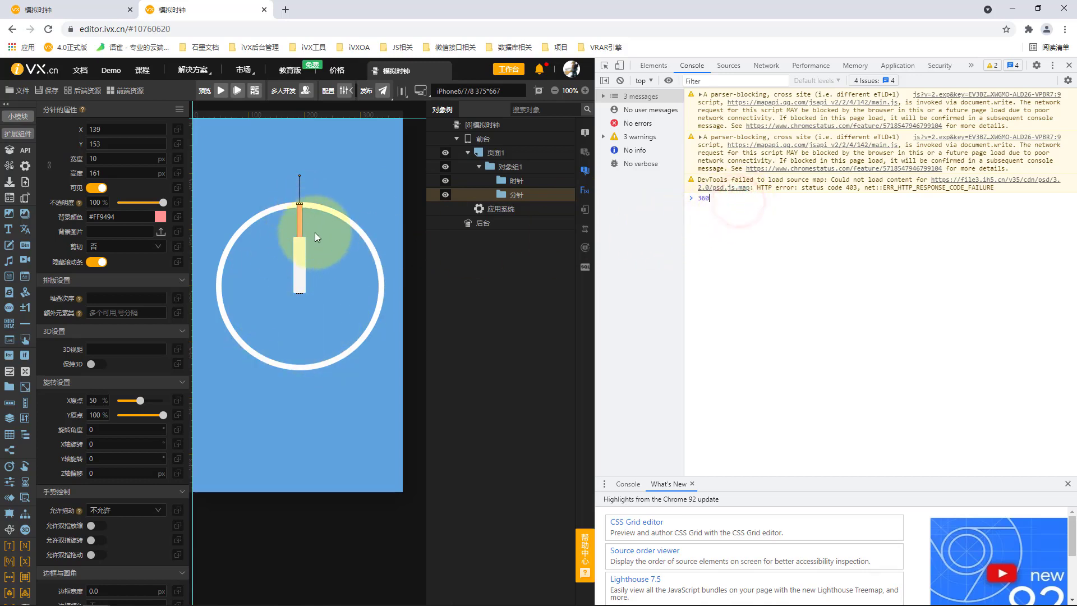
pyautogui.write('12')
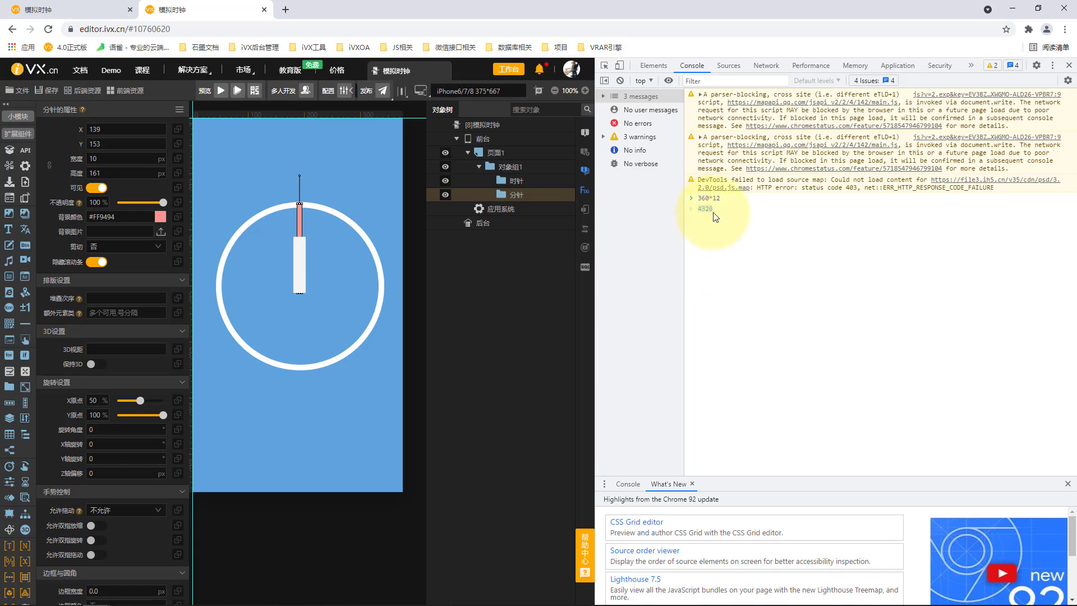
pyautogui.click(755, 277)
pyautogui.click(524, 184)
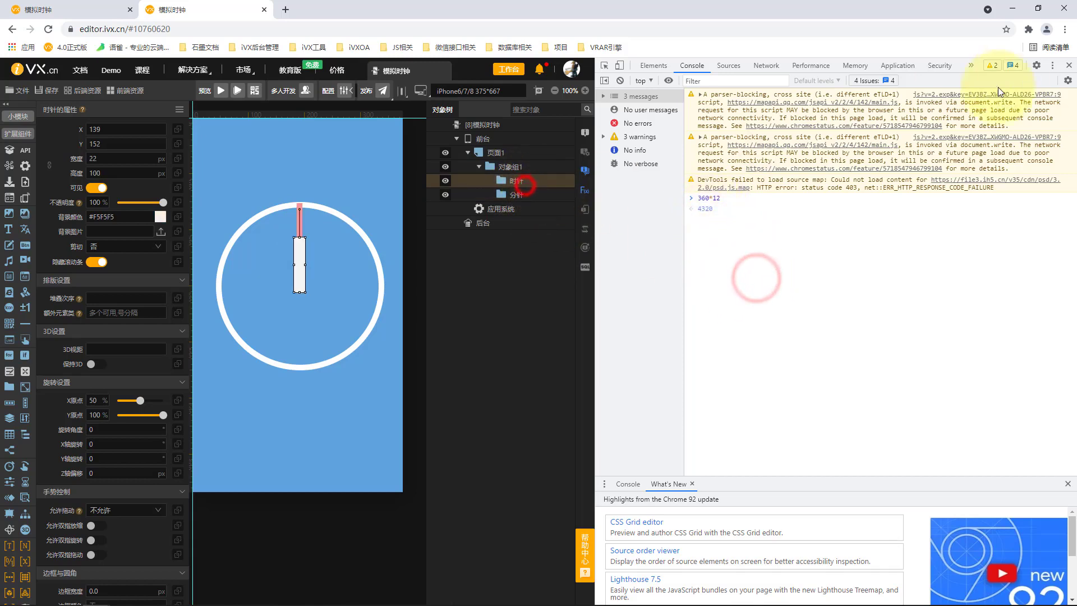
pyautogui.click(1069, 67)
pyautogui.click(830, 387)
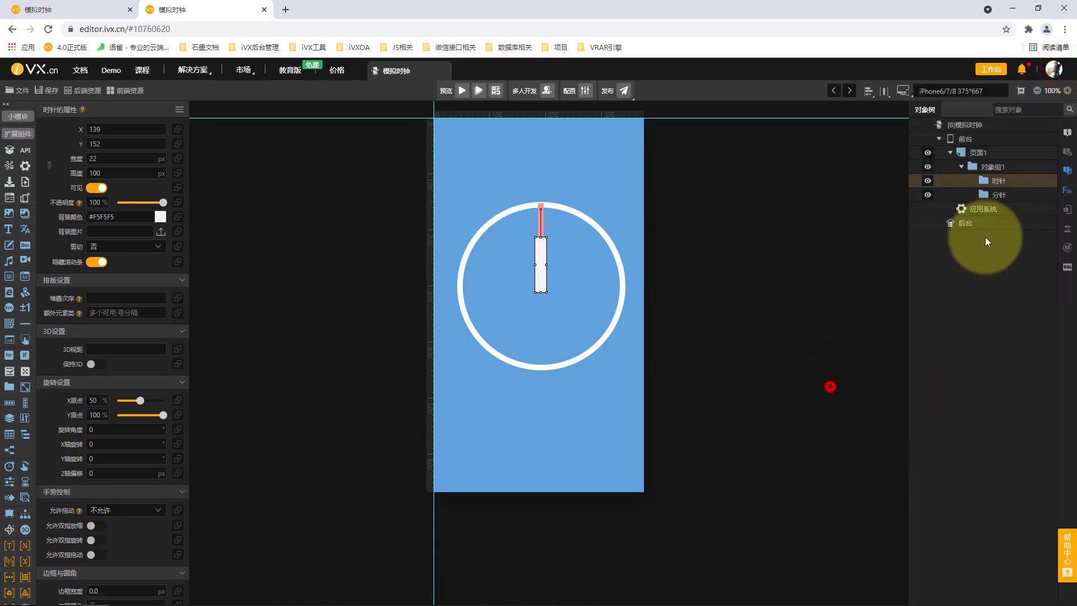
# Add a motion track to the 时针 group and insert a keyframe at 0 s.
pyautogui.click(1002, 195)
pyautogui.click(1013, 184)
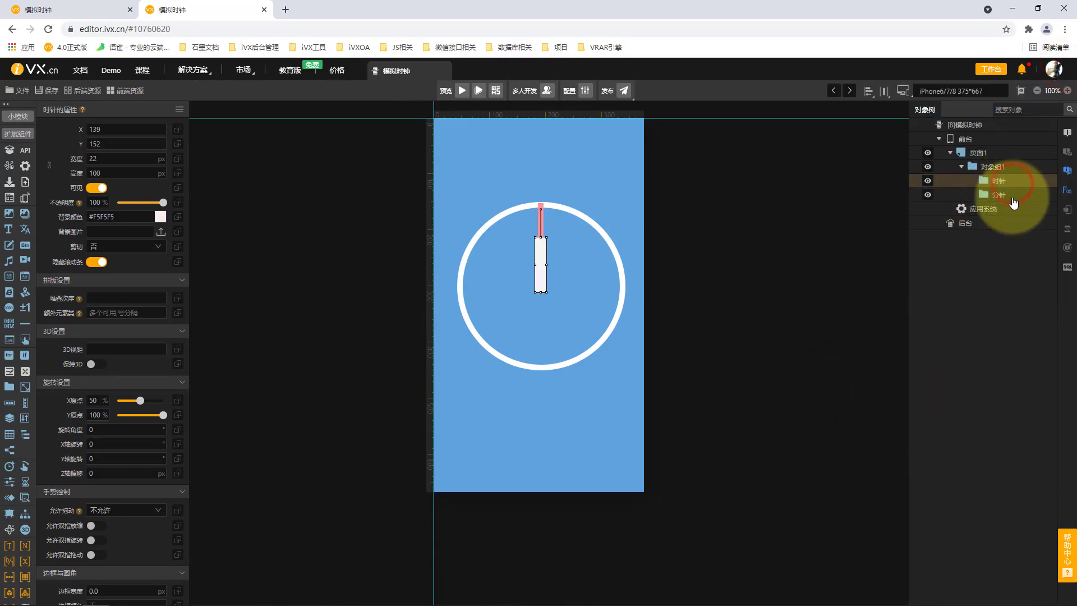
pyautogui.click(12, 486)
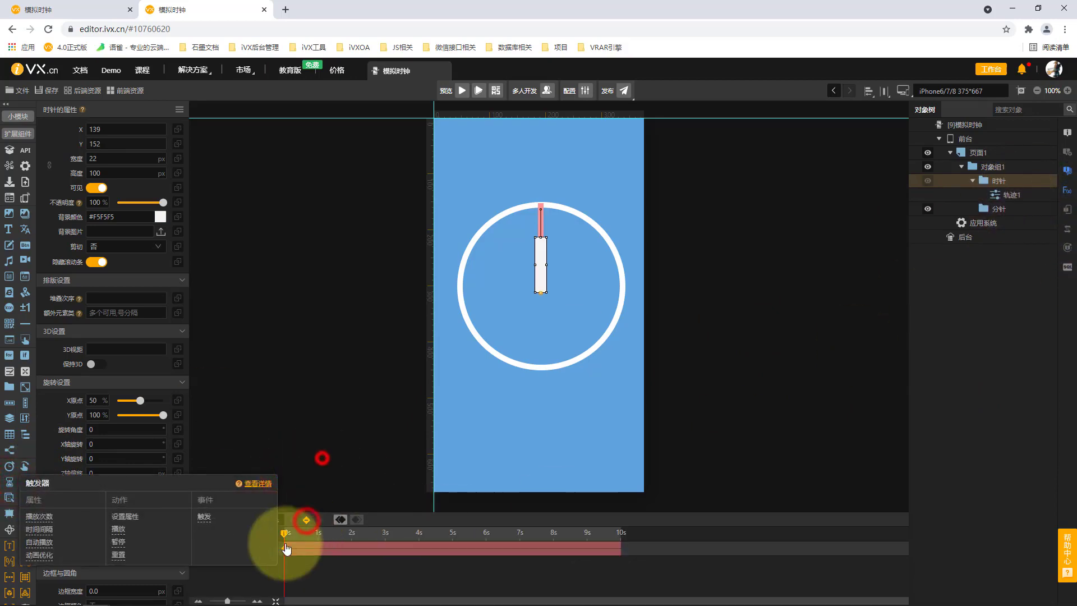
pyautogui.click(306, 520)
# Insert a 时针 keyframe at 10 s with a rotation angle of 360°, and scrub the timeline to preview it.
pyautogui.moveTo(289, 539); pyautogui.dragTo(765, 570)
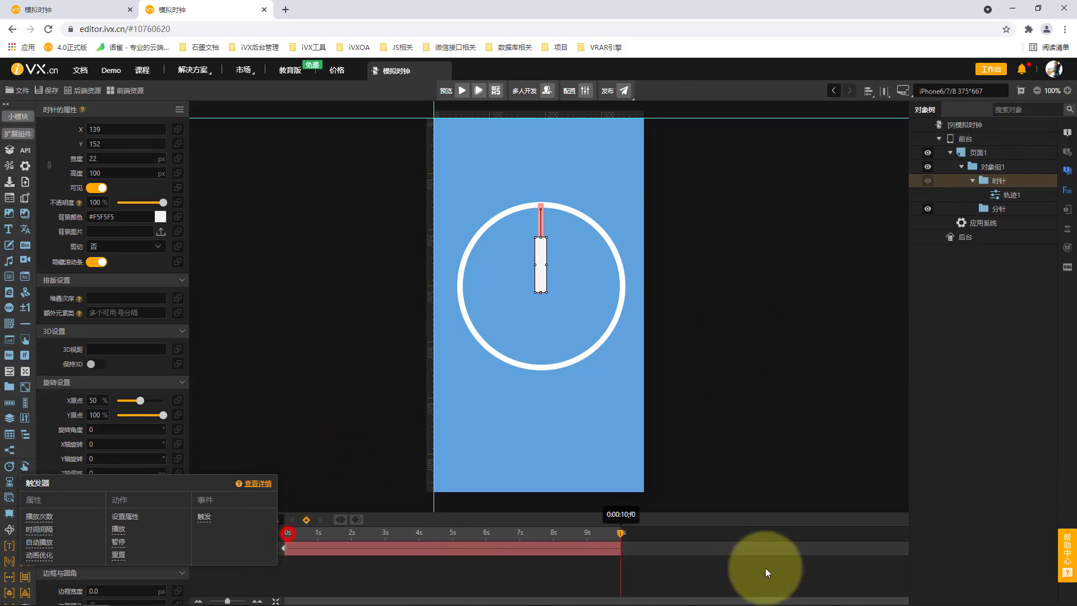
pyautogui.click(307, 520)
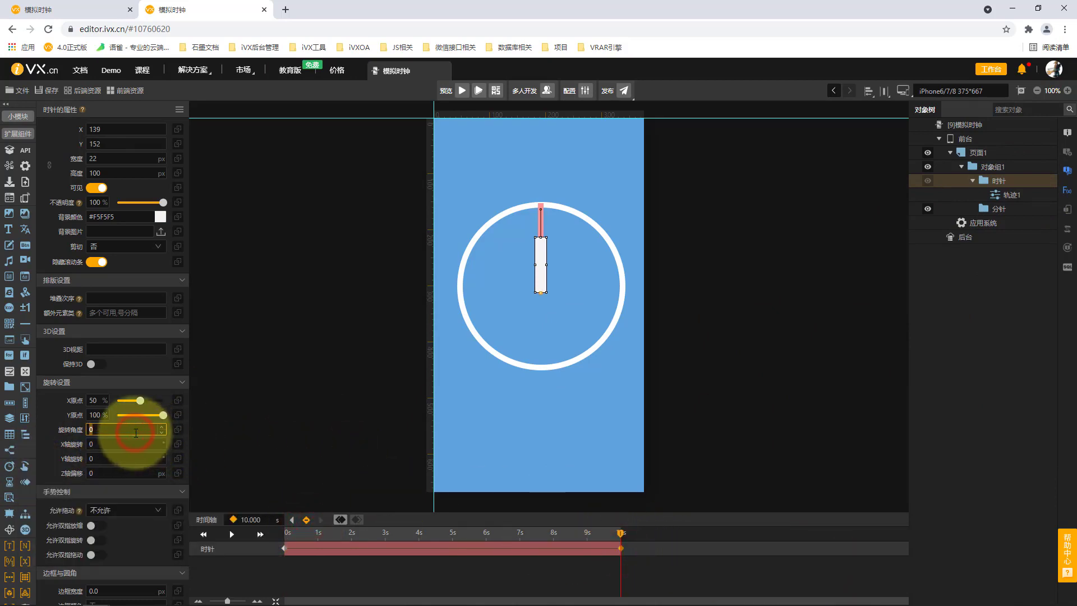
pyautogui.write('360')
pyautogui.click(230, 417)
pyautogui.moveTo(621, 532); pyautogui.dragTo(631, 561)
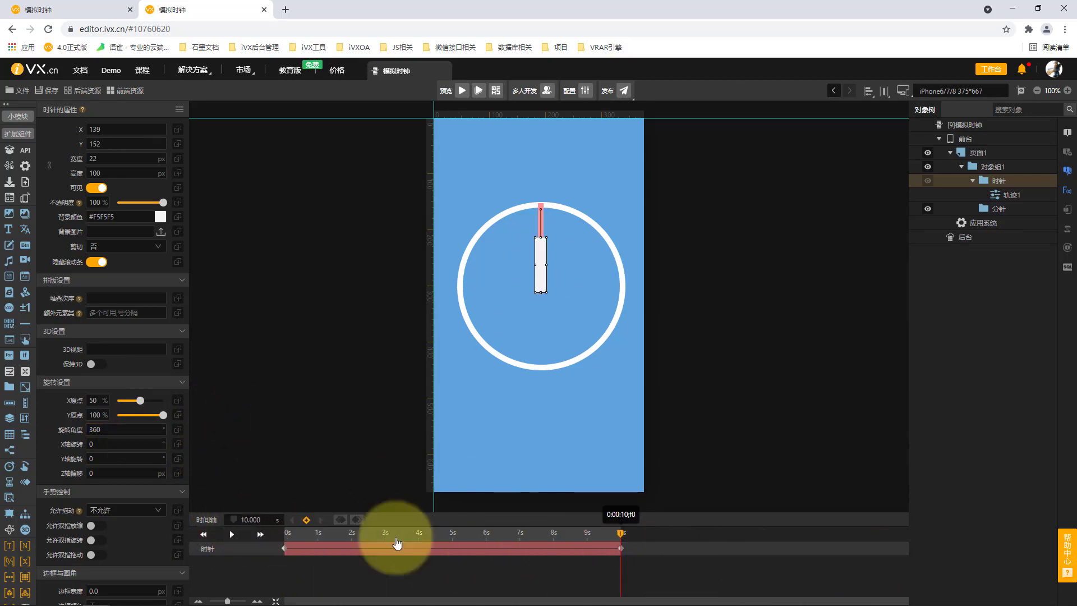
# Add a motion track to the 分针 group.
pyautogui.click(1004, 209)
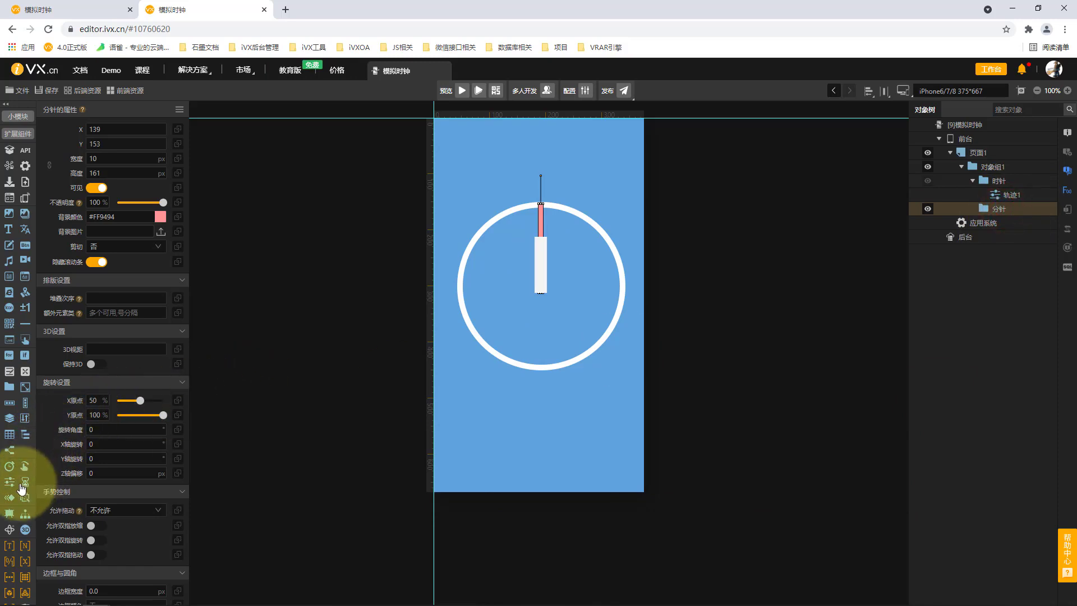
pyautogui.click(12, 484)
pyautogui.click(997, 209)
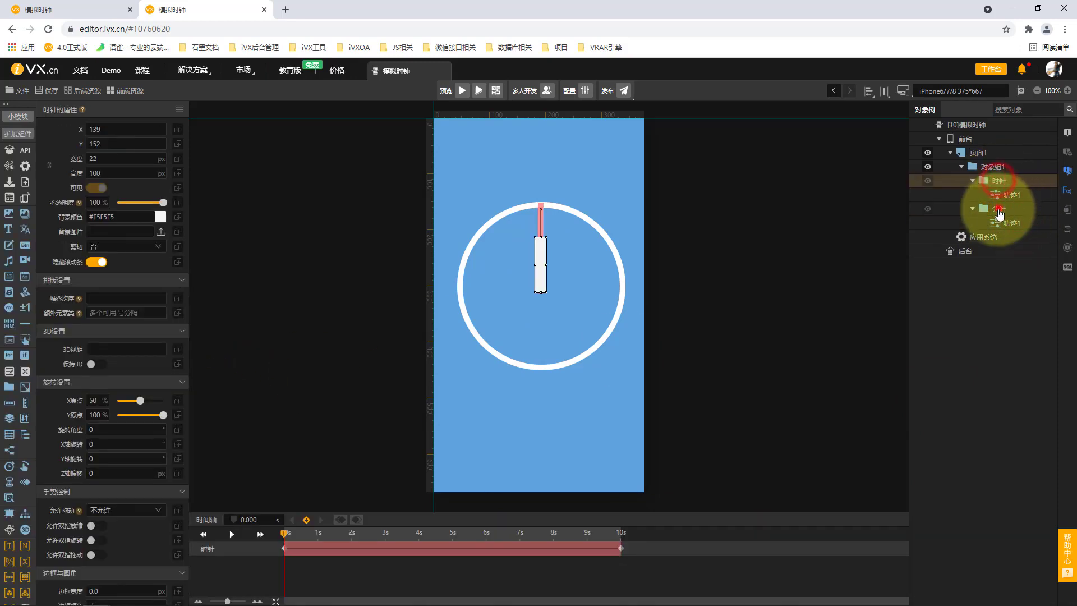
pyautogui.click(999, 180)
pyautogui.click(998, 208)
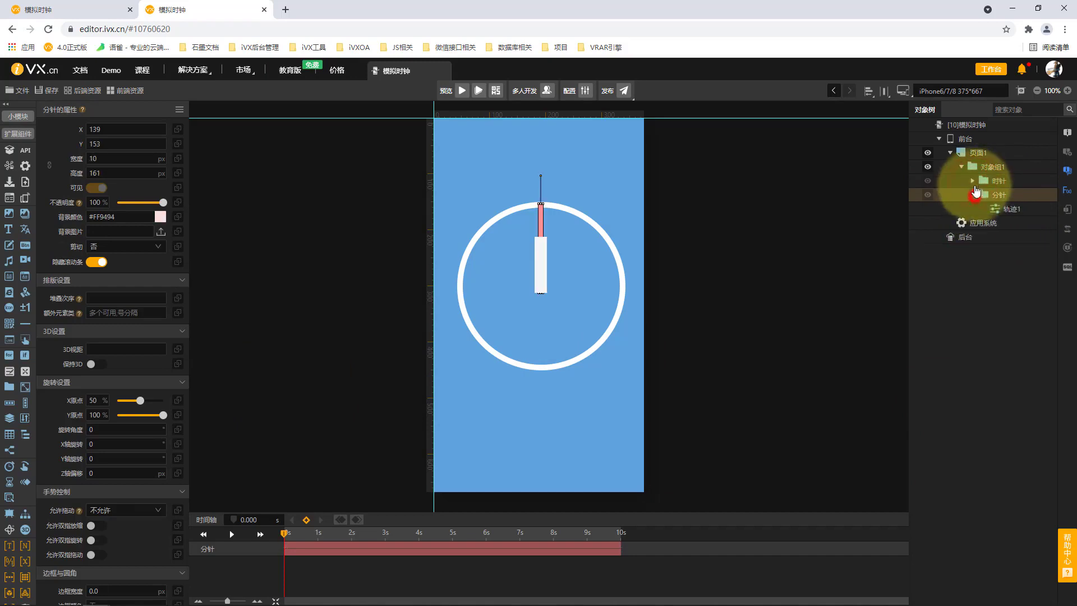
pyautogui.click(1001, 182)
# Add a timeline to the clock face group and move the 时针 and 分针 groups into it.
pyautogui.click(994, 167)
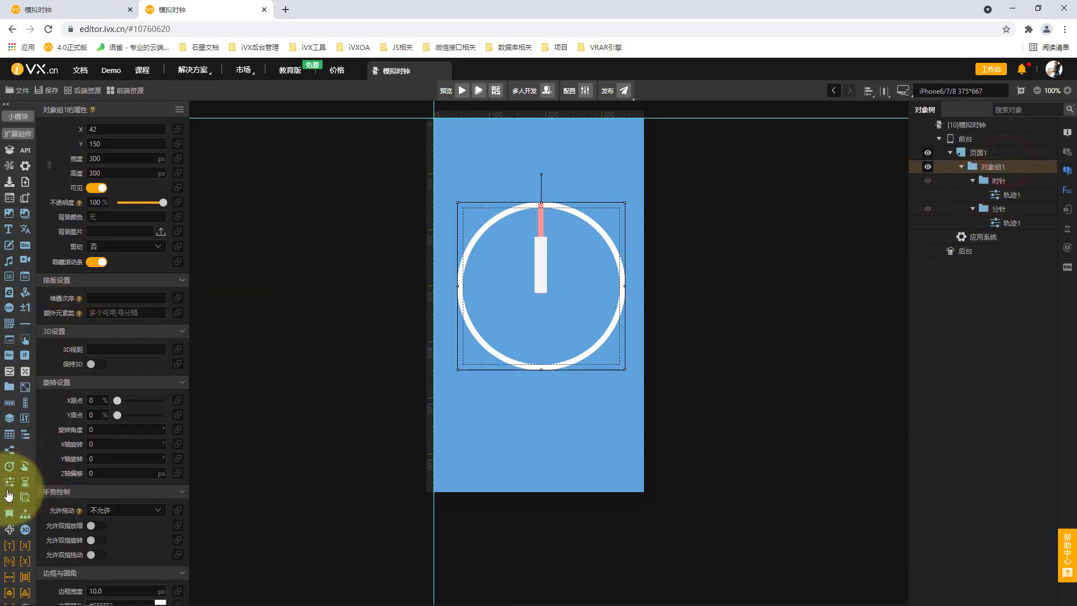
pyautogui.moveTo(1005, 193)
pyautogui.mouseDown()
pyautogui.moveTo(1020, 219)
pyautogui.moveTo(1005, 212)
pyautogui.moveTo(1004, 182)
pyautogui.mouseUp()
# Insert a keyframe at 0 s on the 分针 group's track.
pyautogui.click(1020, 238)
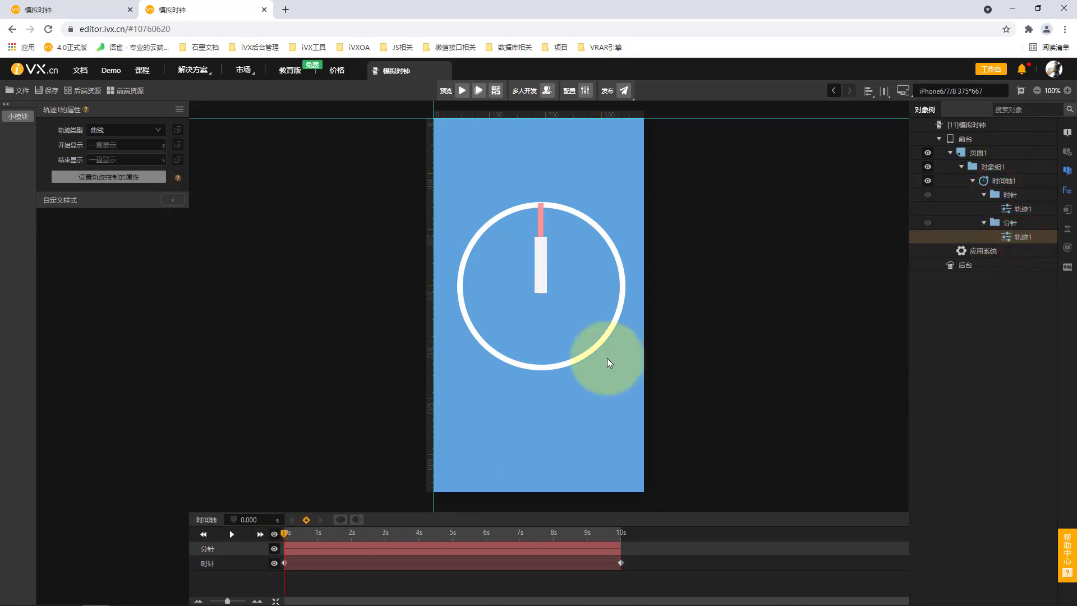
pyautogui.click(307, 520)
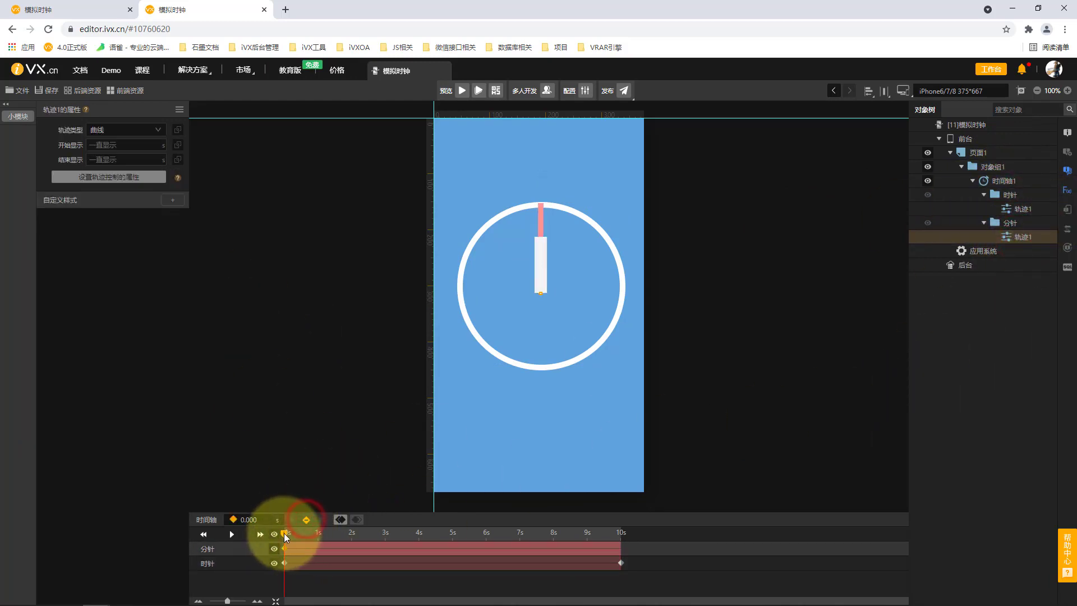
# Insert a 分针 keyframe at 10 s with a rotation angle of 4320°, and scrub the timeline to preview it.
pyautogui.moveTo(286, 536); pyautogui.dragTo(621, 533)
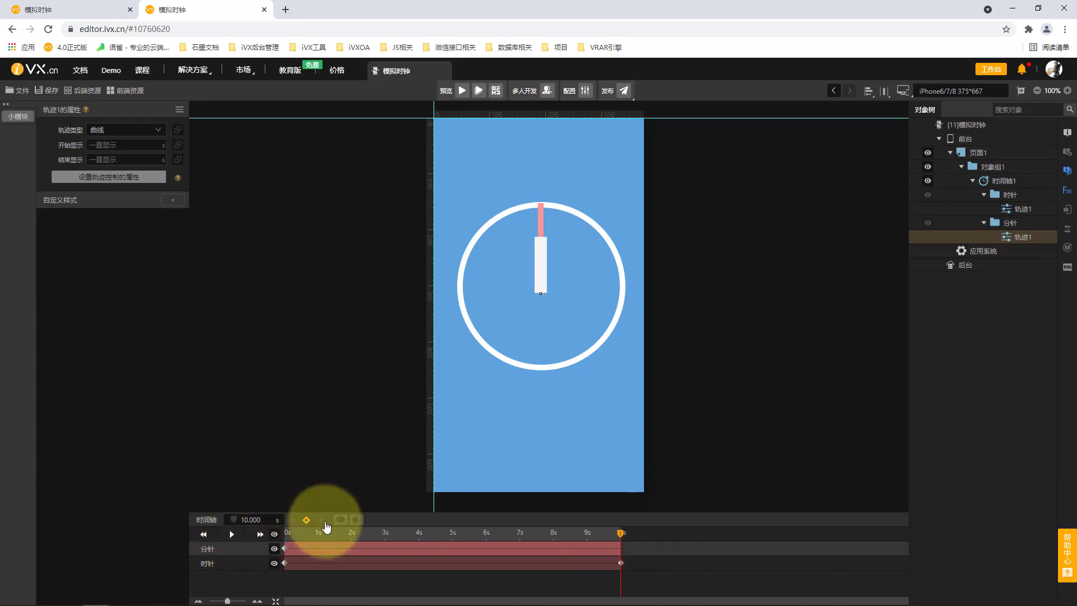
pyautogui.click(306, 520)
pyautogui.click(621, 548)
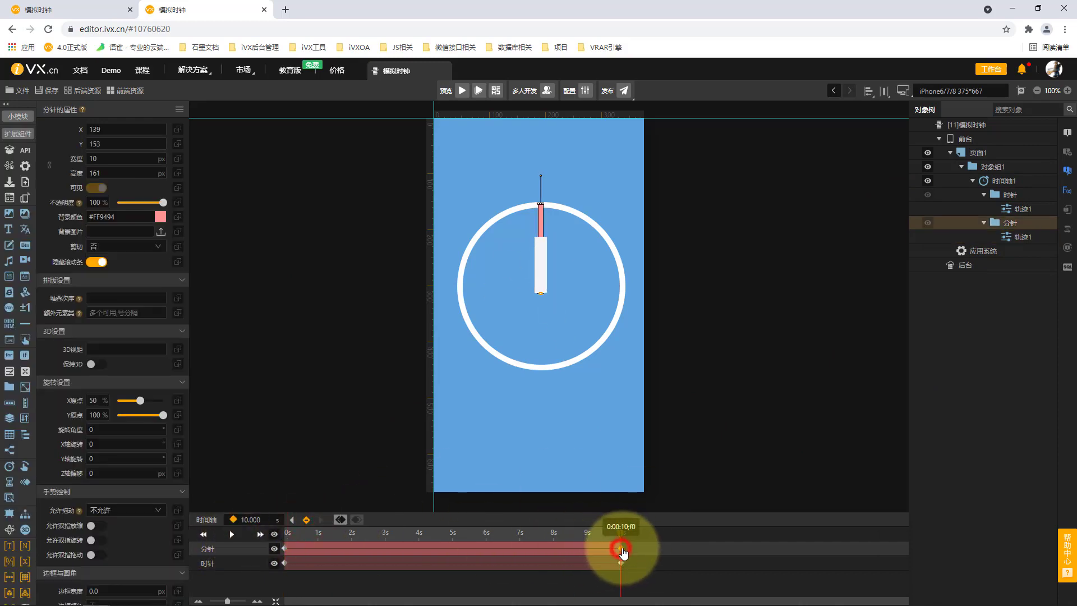
pyautogui.click(122, 429)
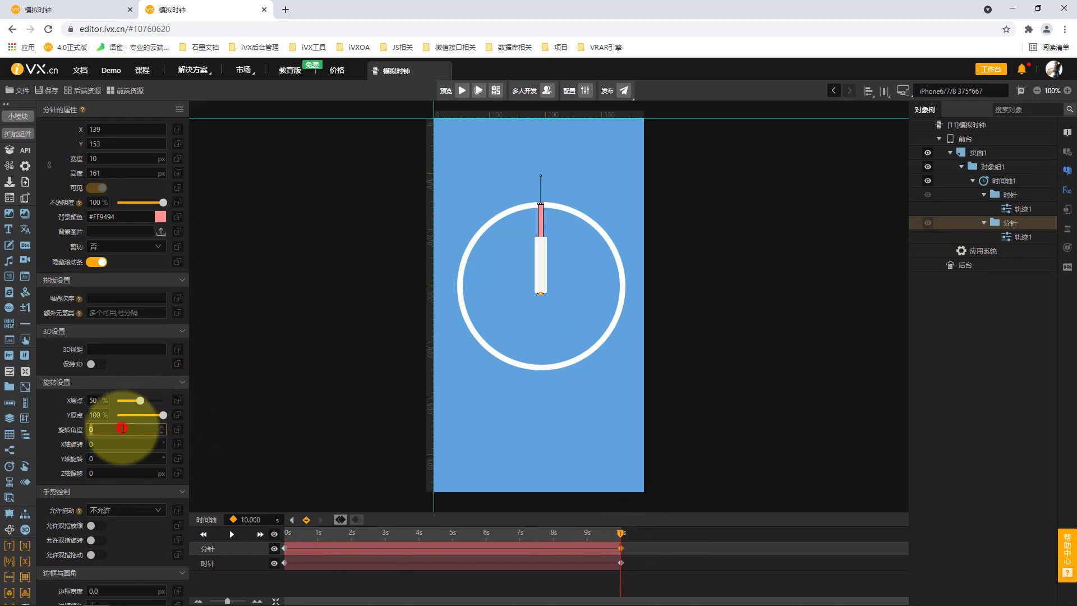
pyautogui.write('4320')
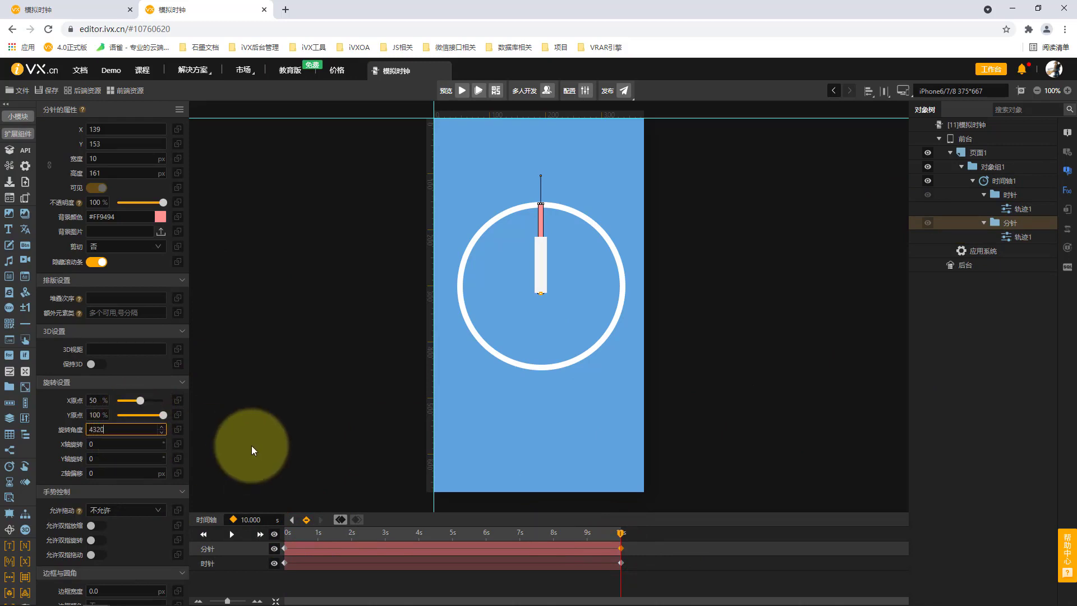
pyautogui.click(251, 445)
pyautogui.moveTo(623, 537)
pyautogui.mouseDown()
pyautogui.moveTo(252, 516)
pyautogui.moveTo(623, 548)
pyautogui.mouseUp()
# Enable 自动播放 and 循环播放 for 时间轴1, then preview the running clock and close the preview.
pyautogui.click(1004, 180)
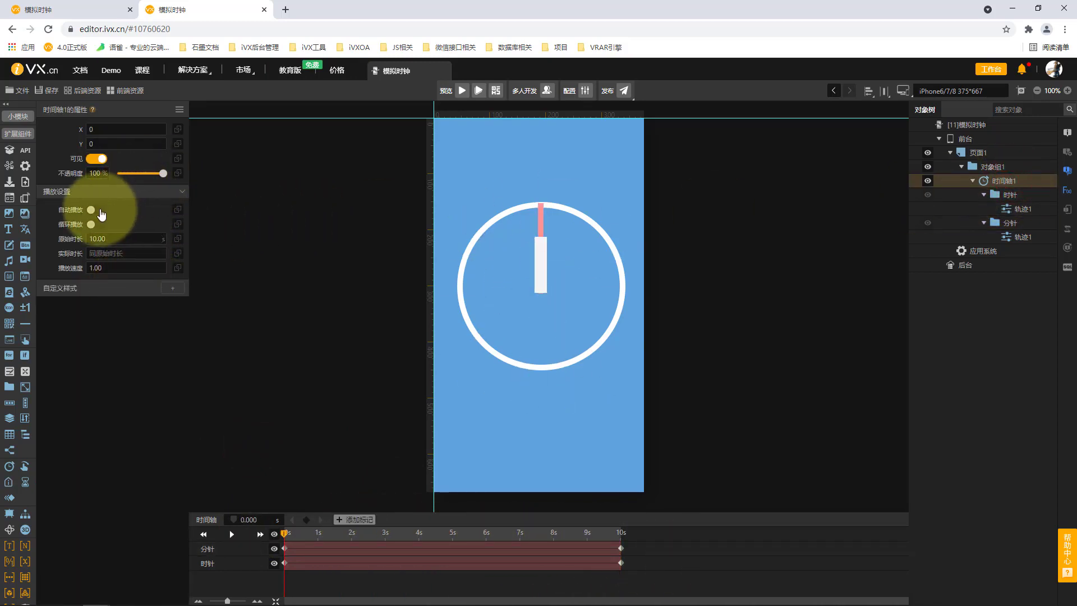
pyautogui.click(478, 90)
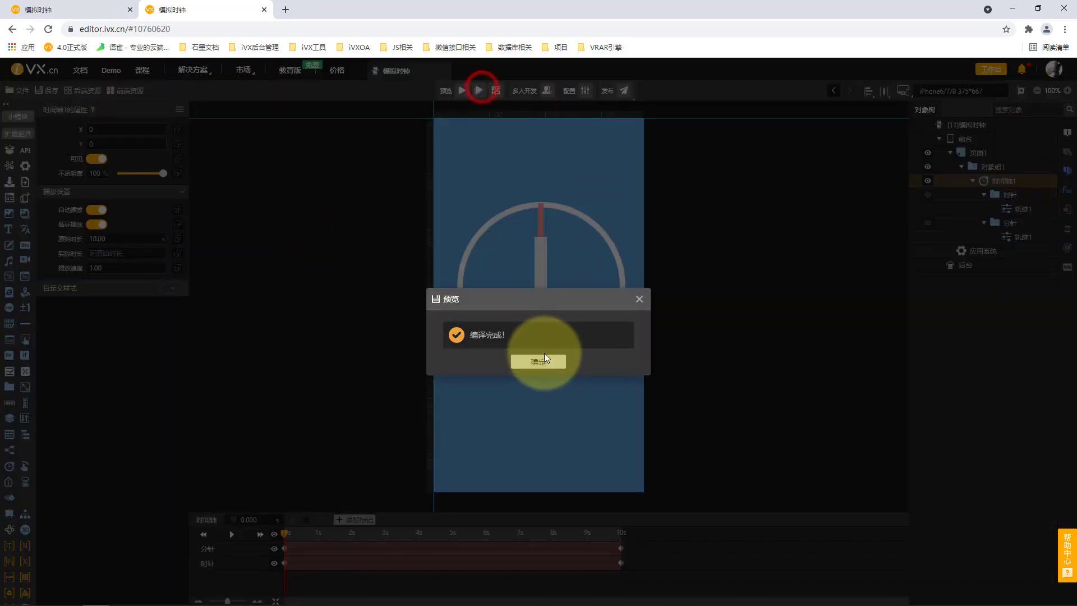
pyautogui.click(546, 363)
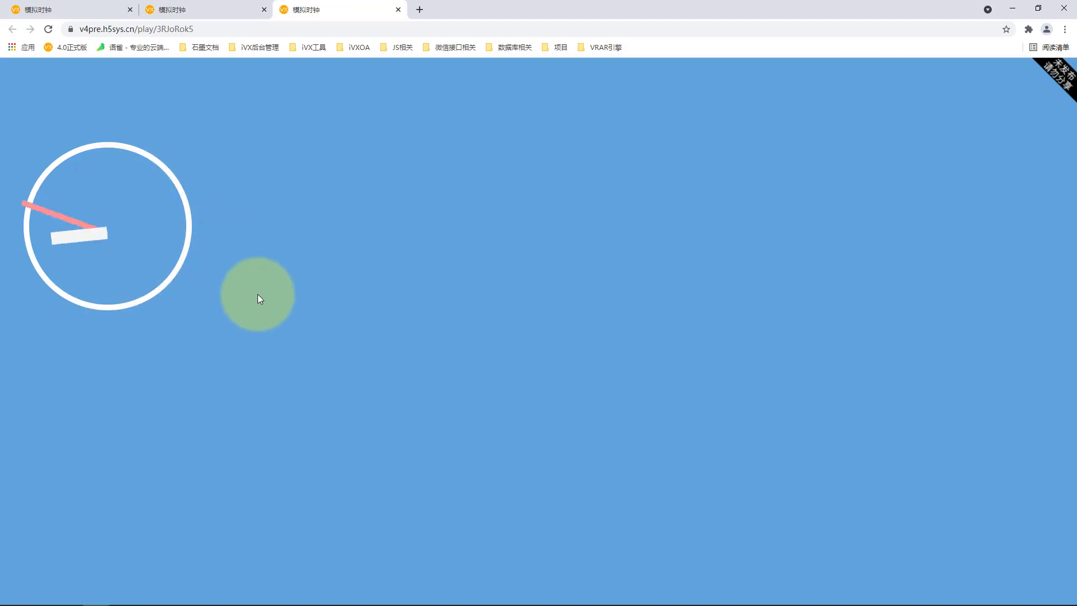
pyautogui.click(399, 10)
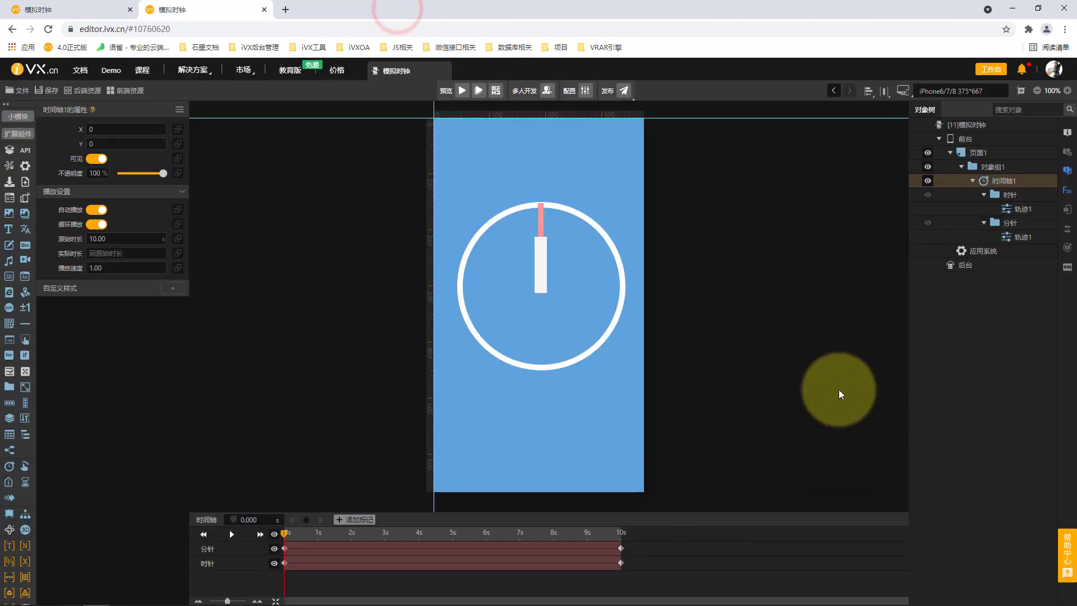
# Review the properties of the clock face group and the 时针 group, including the rotation and border settings.
pyautogui.click(608, 266)
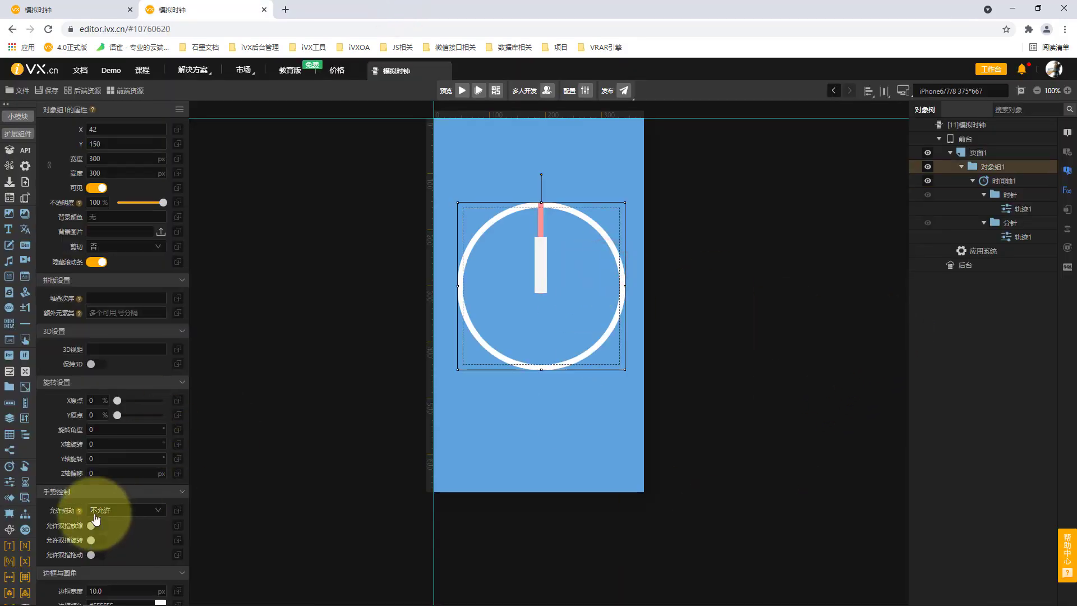
pyautogui.scroll(-5, 118, 471)
pyautogui.doubleClick(545, 266)
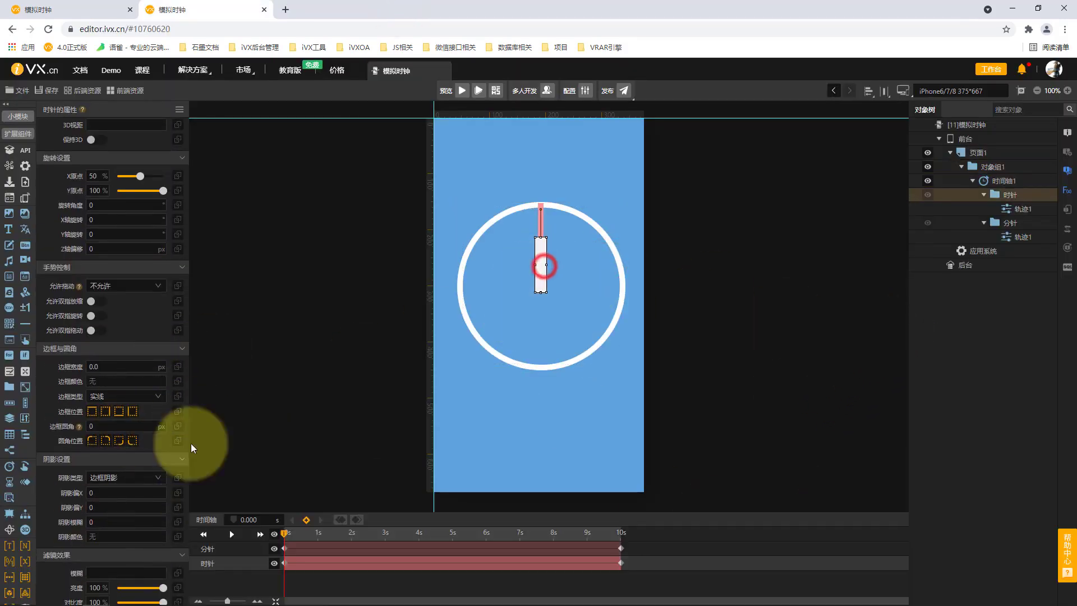
pyautogui.scroll(-2, 101, 449)
pyautogui.scroll(2, 123, 457)
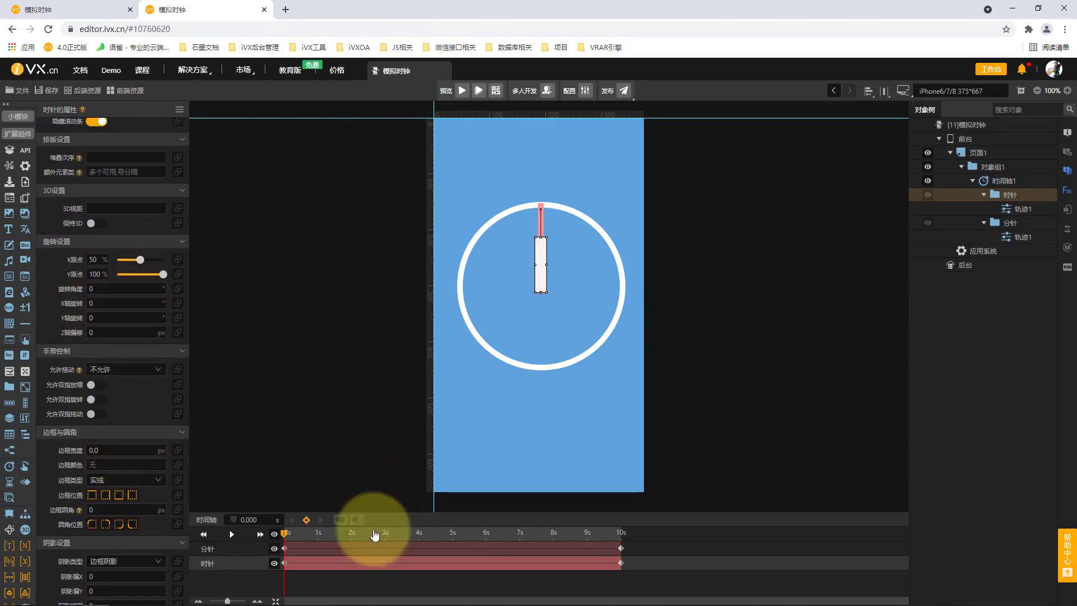
# Compare the rotation angles stored in the 0 s and 10 s keyframes of the 分针 and 时针 tracks.
pyautogui.click(284, 550)
pyautogui.click(622, 547)
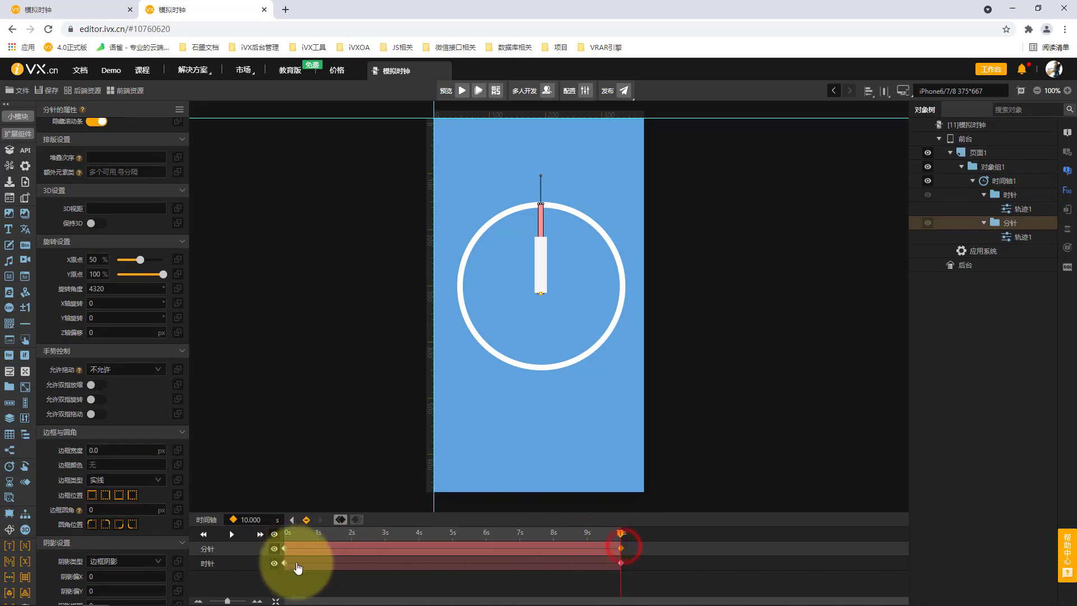
pyautogui.click(284, 563)
pyautogui.click(622, 562)
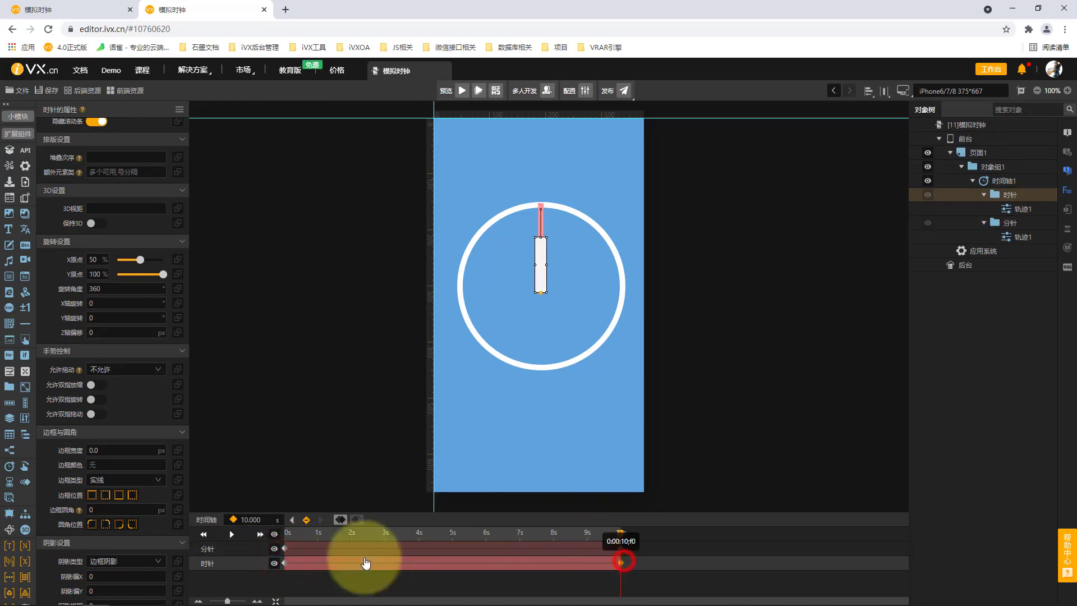
pyautogui.click(284, 549)
pyautogui.click(284, 563)
pyautogui.click(621, 562)
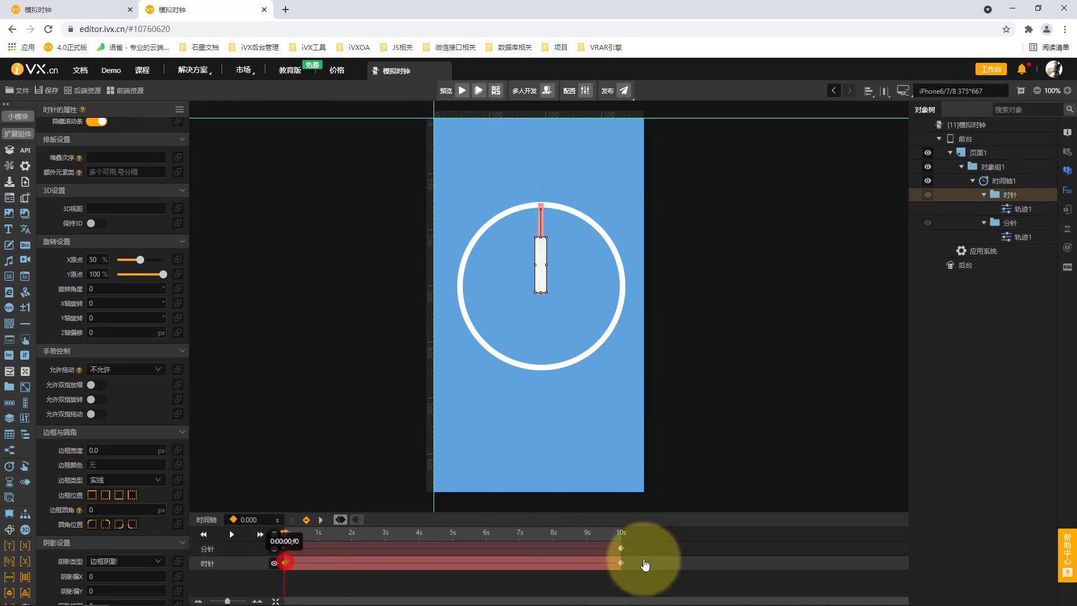